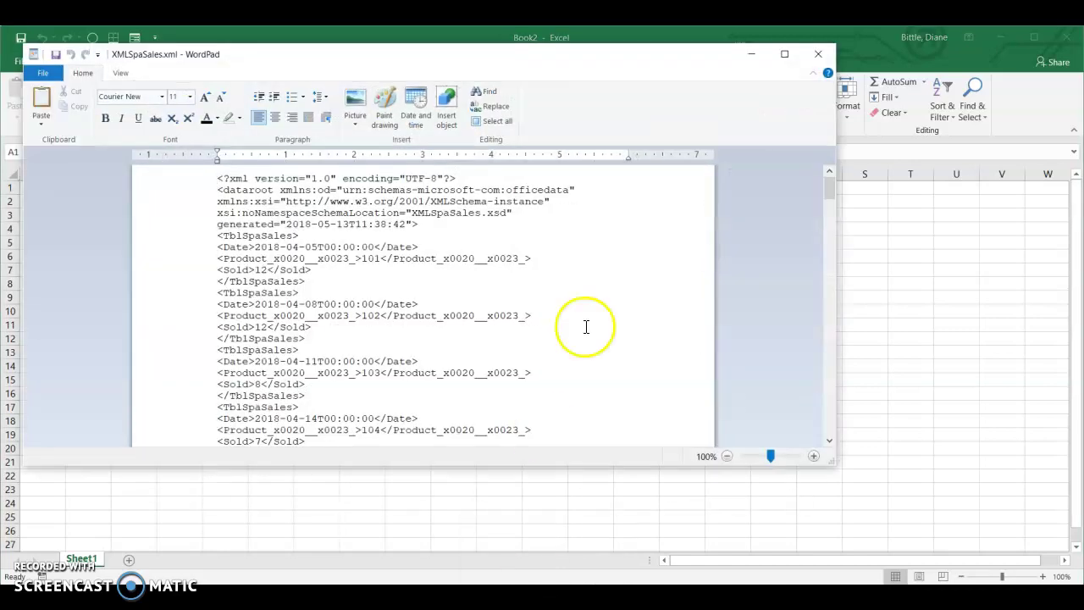
Step: Look through the XML tags and records in XMLSpaSales.xml down to the end of the file, and minimise the document
{"action": "left_click", "coordinate": [596, 375]}
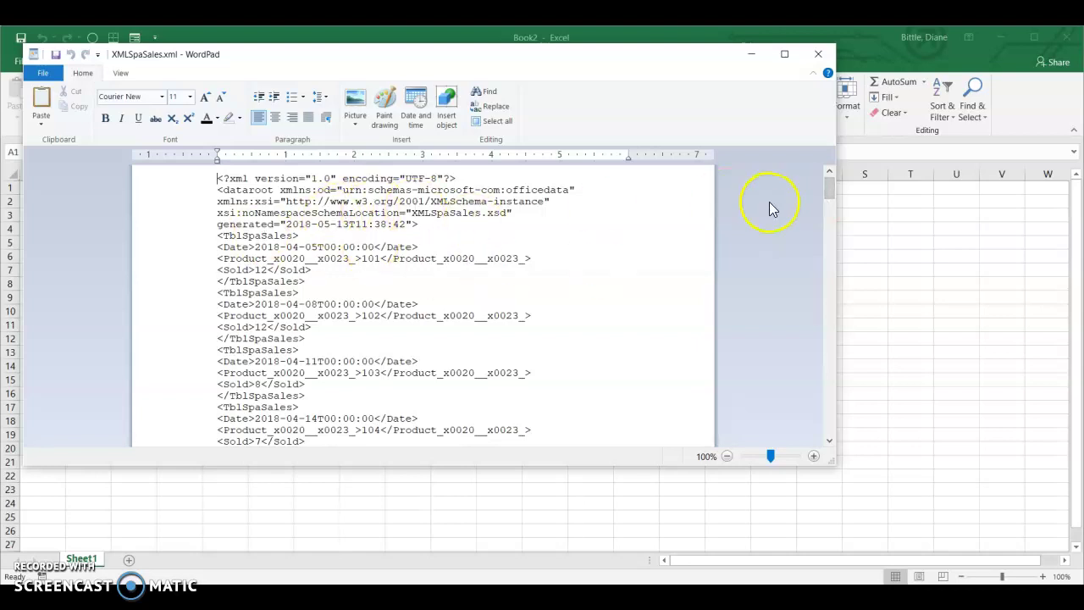
{"action": "left_click_drag", "start_coordinate": [830, 193], "coordinate": [831, 429]}
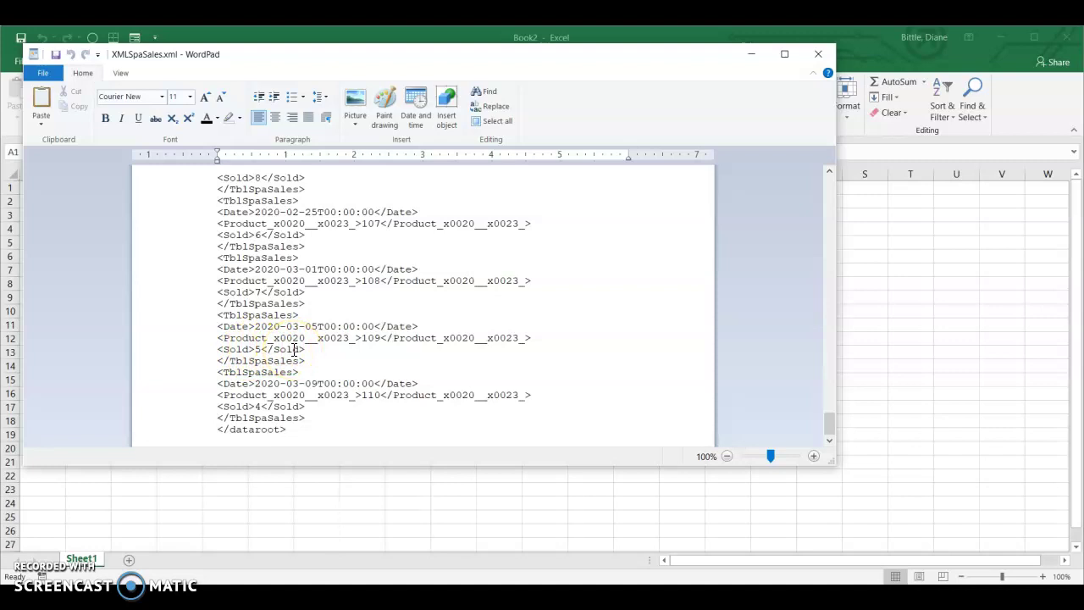
{"action": "left_click", "coordinate": [748, 56]}
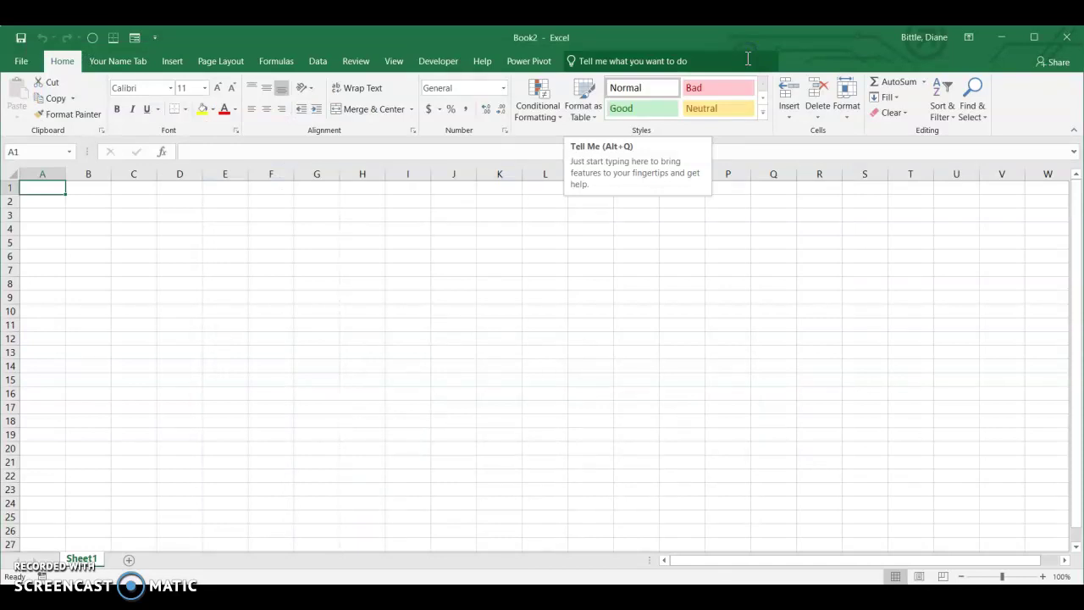
Step: Import XMLSpaSales.xml from the Chapter 10 folder as an XML data source and open it for editing in the Power Query Editor
{"action": "left_click", "coordinate": [315, 61]}
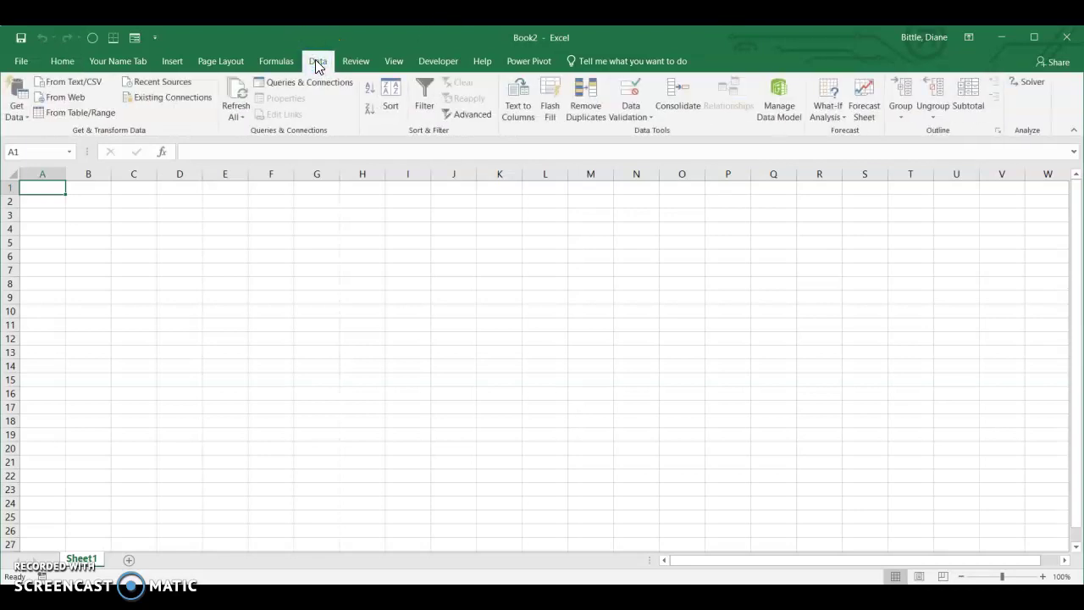
{"action": "left_click", "coordinate": [15, 117]}
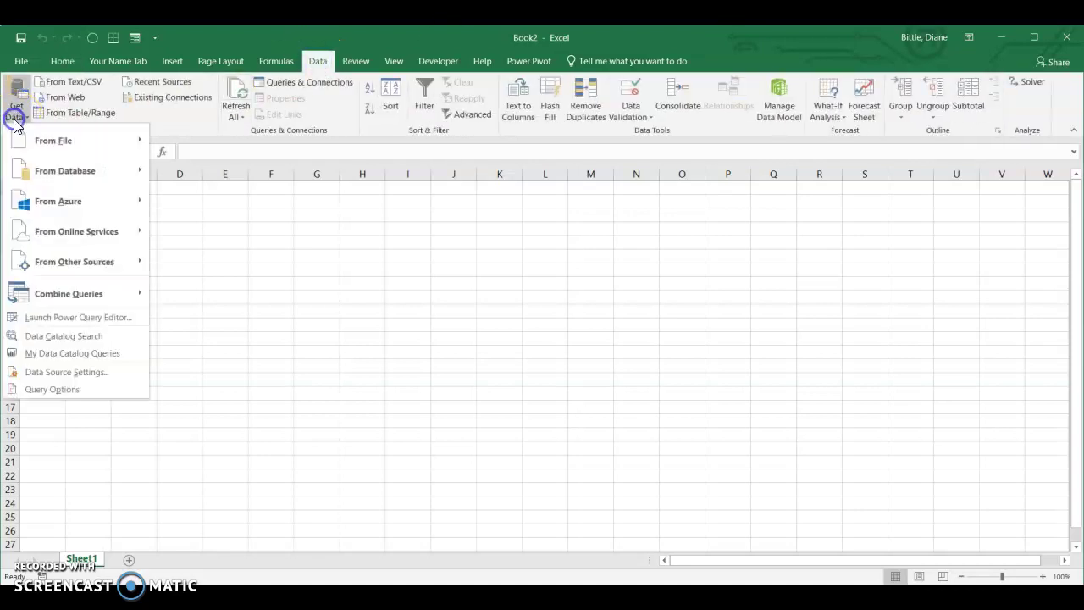
{"action": "left_click", "coordinate": [80, 144]}
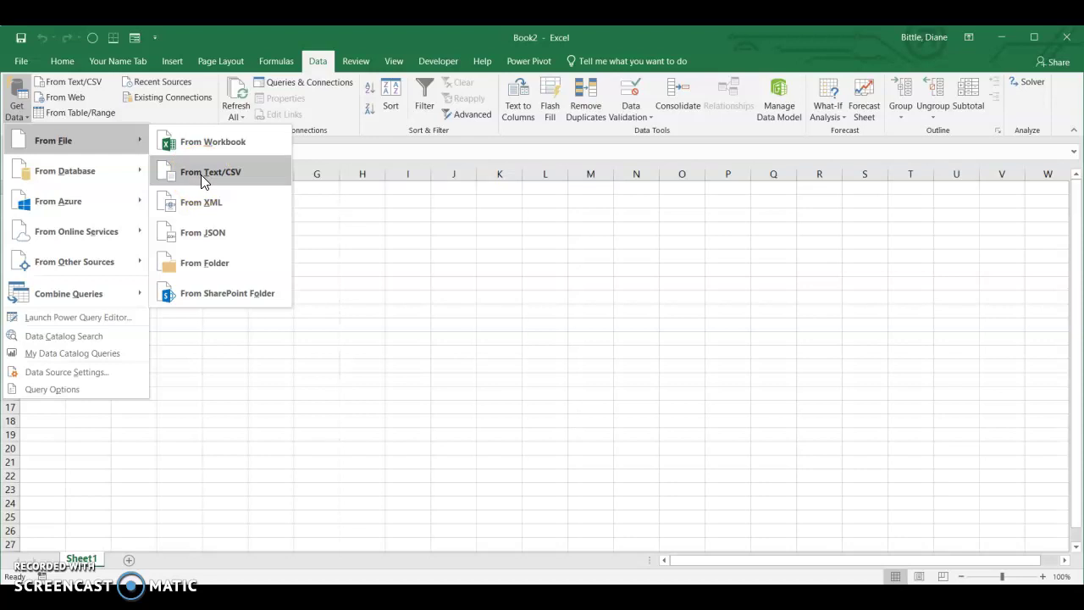
{"action": "left_click", "coordinate": [211, 200]}
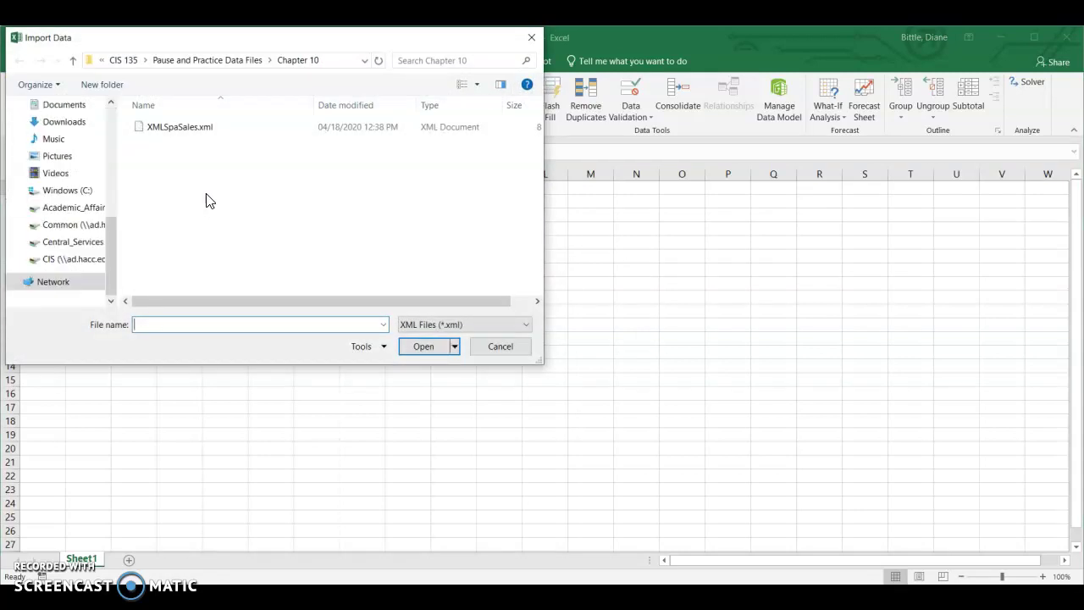
{"action": "left_click", "coordinate": [179, 128]}
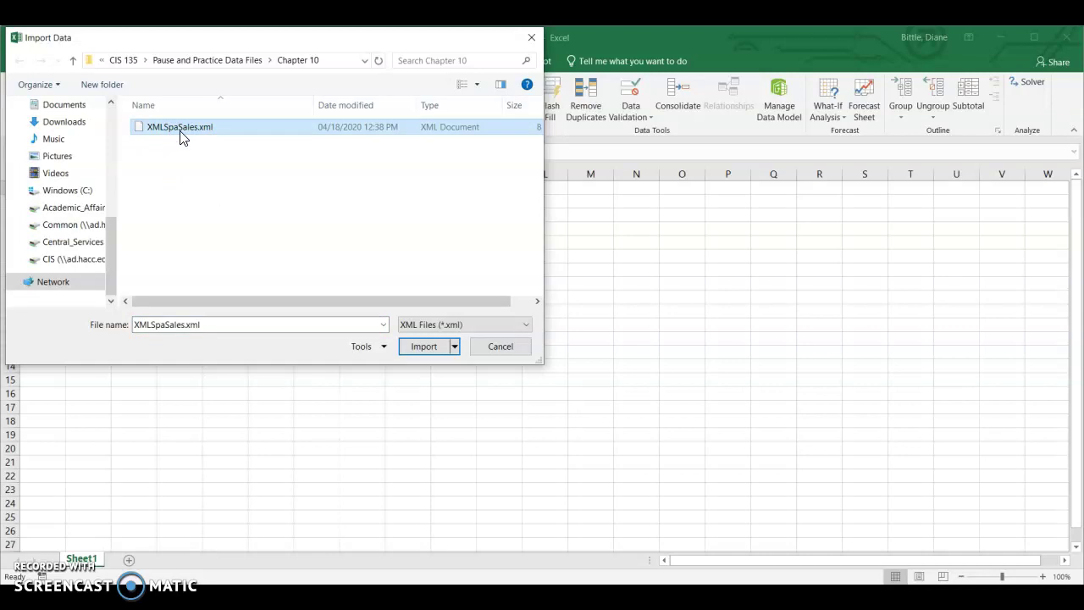
{"action": "left_click", "coordinate": [346, 188]}
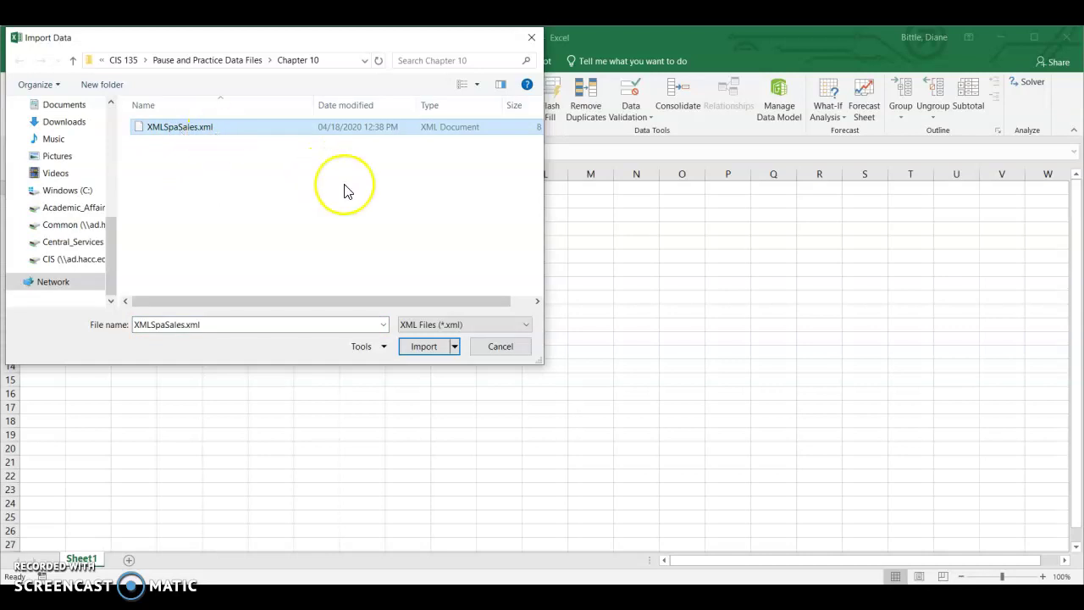
{"action": "left_click", "coordinate": [417, 346]}
{"action": "left_click", "coordinate": [421, 348]}
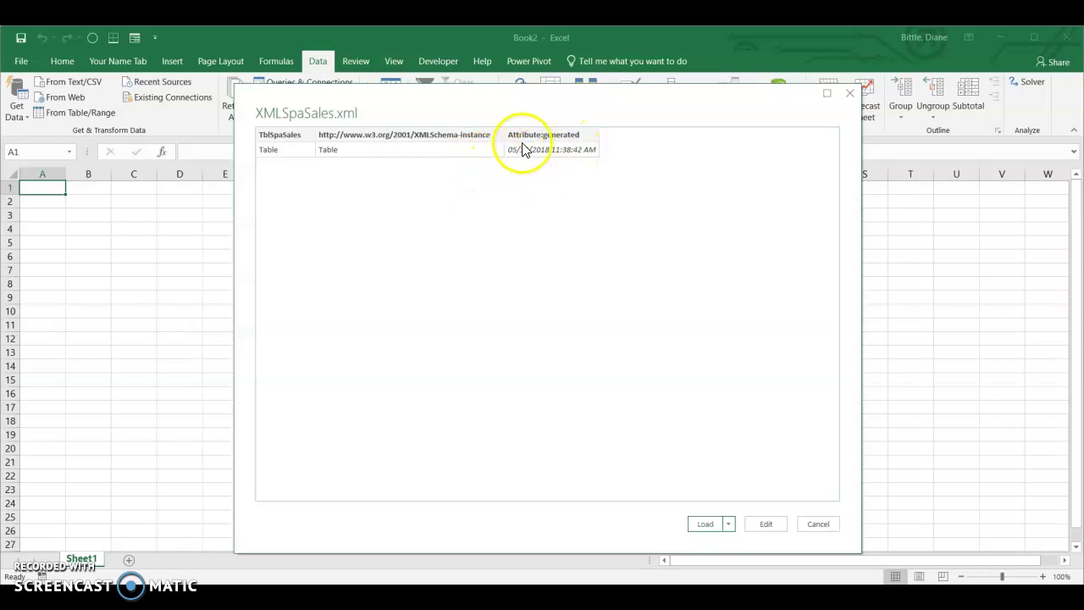
{"action": "left_click", "coordinate": [764, 525]}
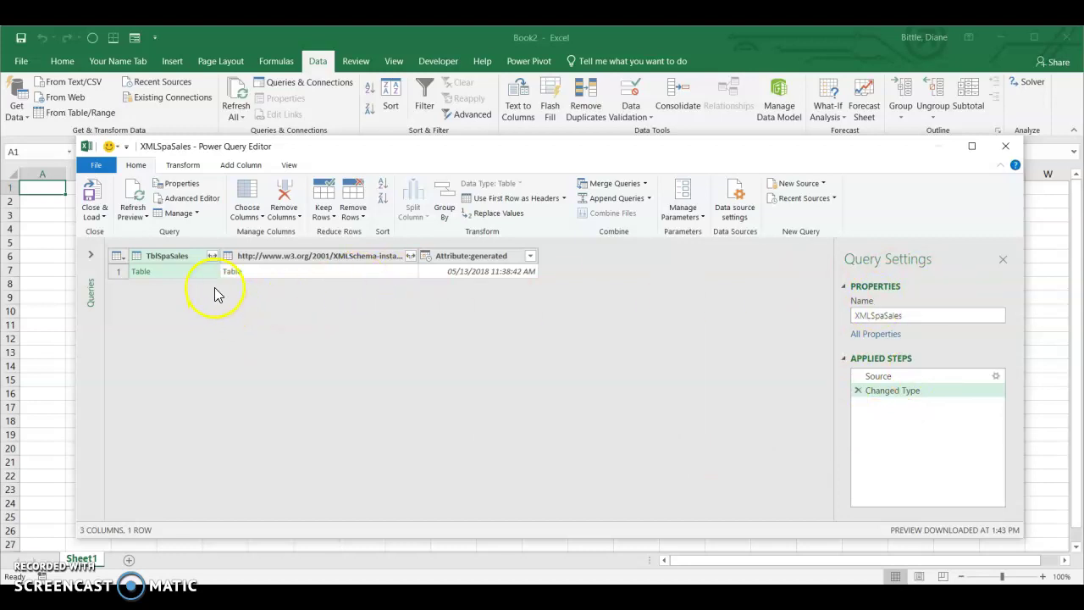
Step: Expand the TblSpaSales column into all its fields with the original name as prefix, and set the TblSpaSales.Date column's data type to Date/Time
{"action": "left_click", "coordinate": [213, 257]}
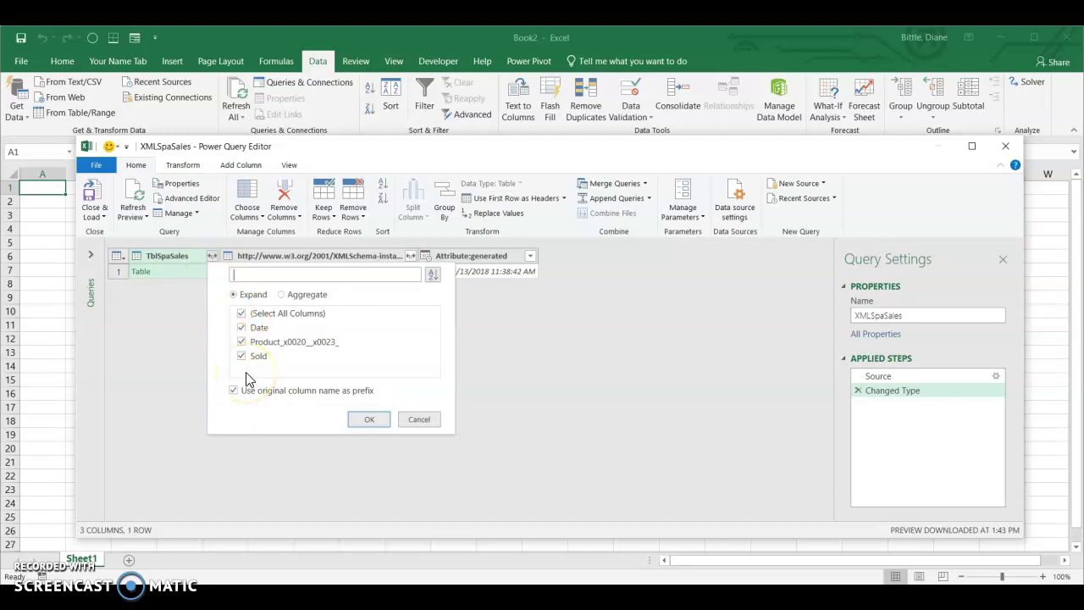
{"action": "left_click", "coordinate": [367, 422]}
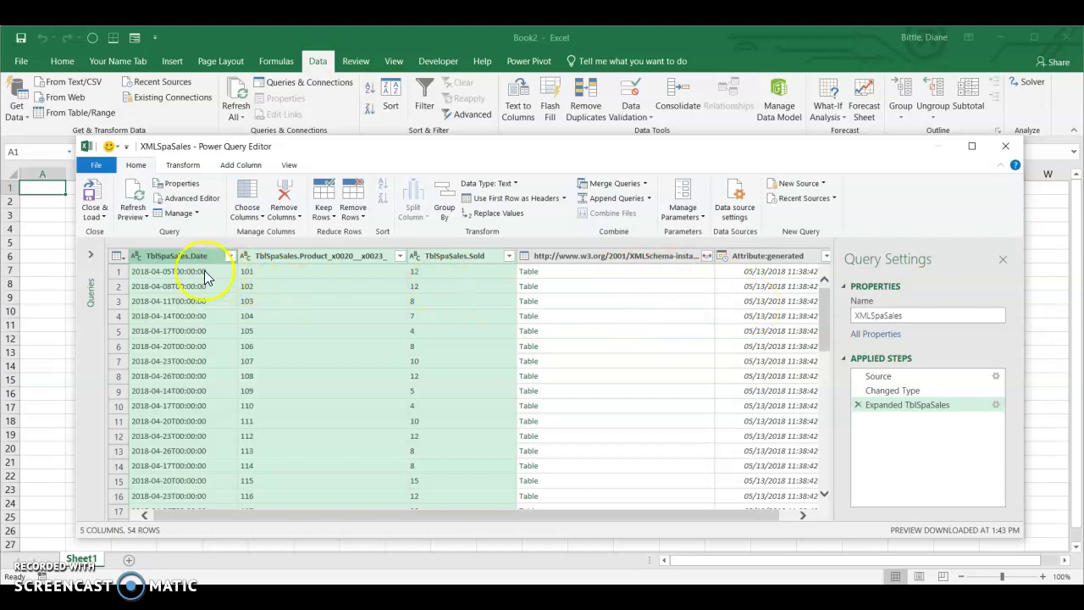
{"action": "left_click", "coordinate": [174, 257]}
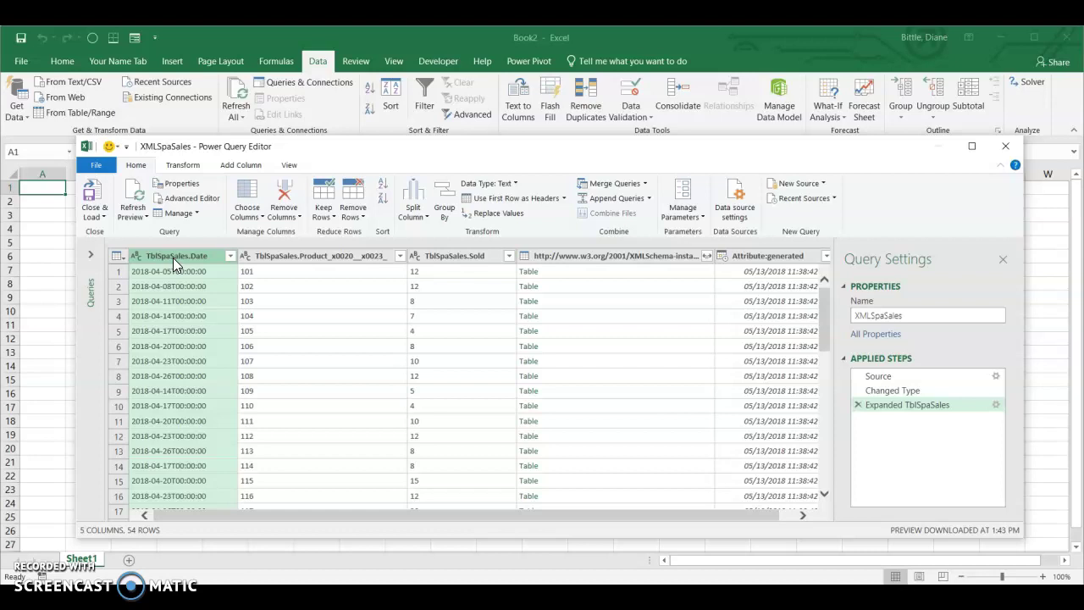
{"action": "left_click", "coordinate": [511, 185]}
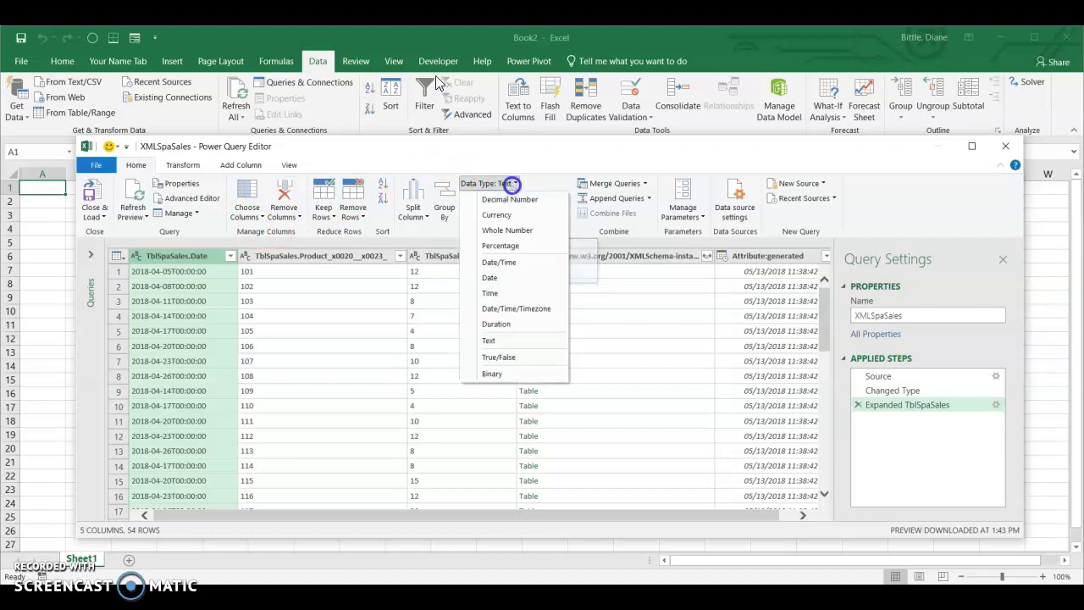
{"action": "left_click", "coordinate": [508, 262]}
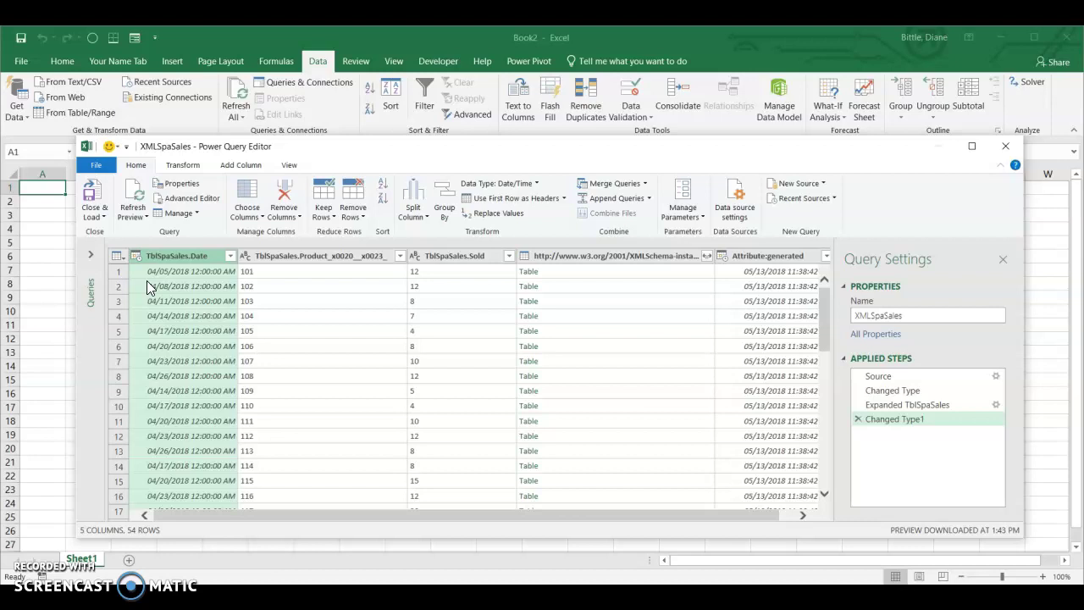
Step: Set the data type of the TblSpaSales.Product_x0020__x0023_ column to Whole Number
{"action": "left_click", "coordinate": [286, 262]}
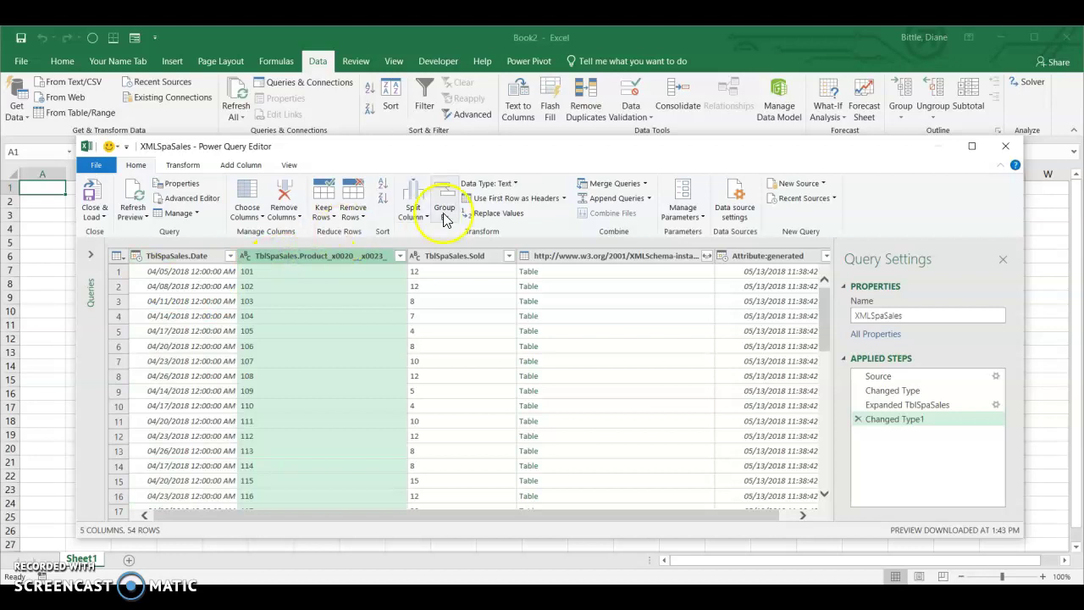
{"action": "left_click", "coordinate": [508, 185]}
{"action": "left_click", "coordinate": [509, 230]}
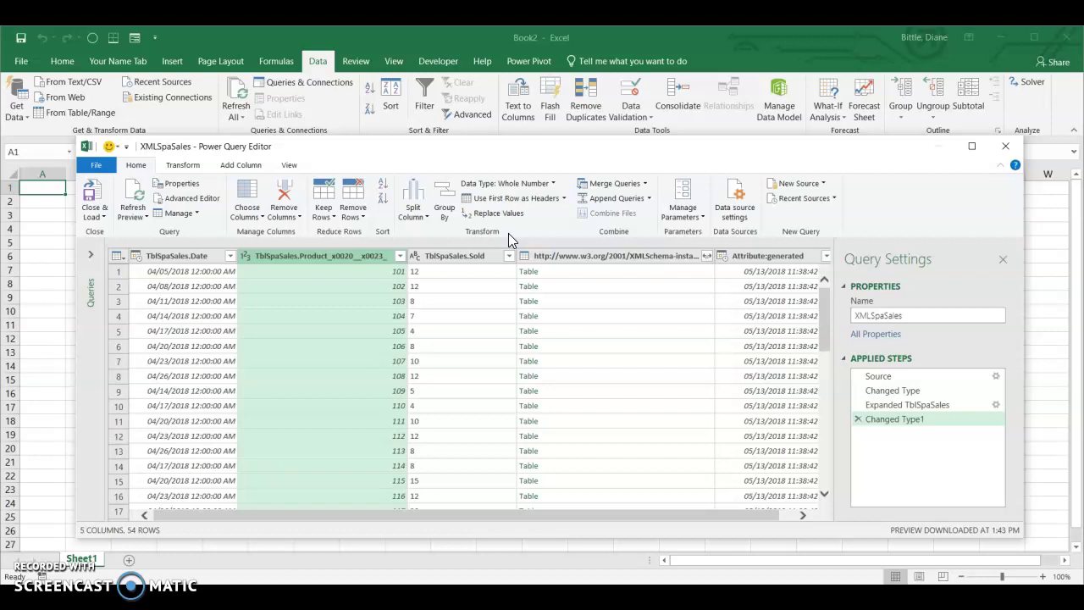
Step: Rename the TblSpaSales.Product_x0020__x0023_ column to TblSpaSales.ProductID
{"action": "left_click", "coordinate": [329, 256]}
{"action": "left_click", "coordinate": [181, 166]}
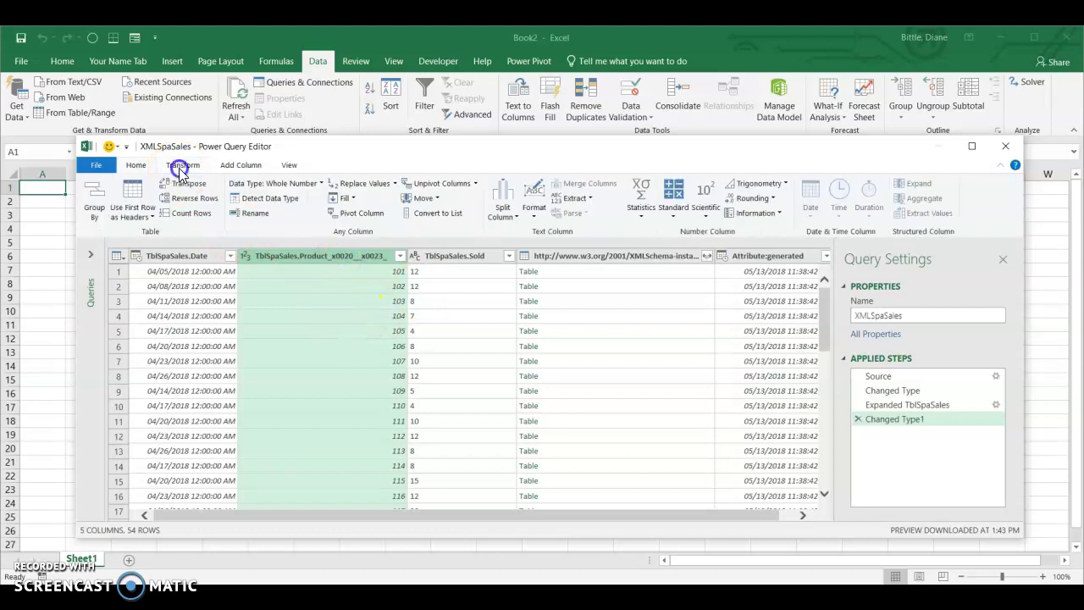
{"action": "left_click", "coordinate": [253, 214]}
{"action": "left_click", "coordinate": [390, 258]}
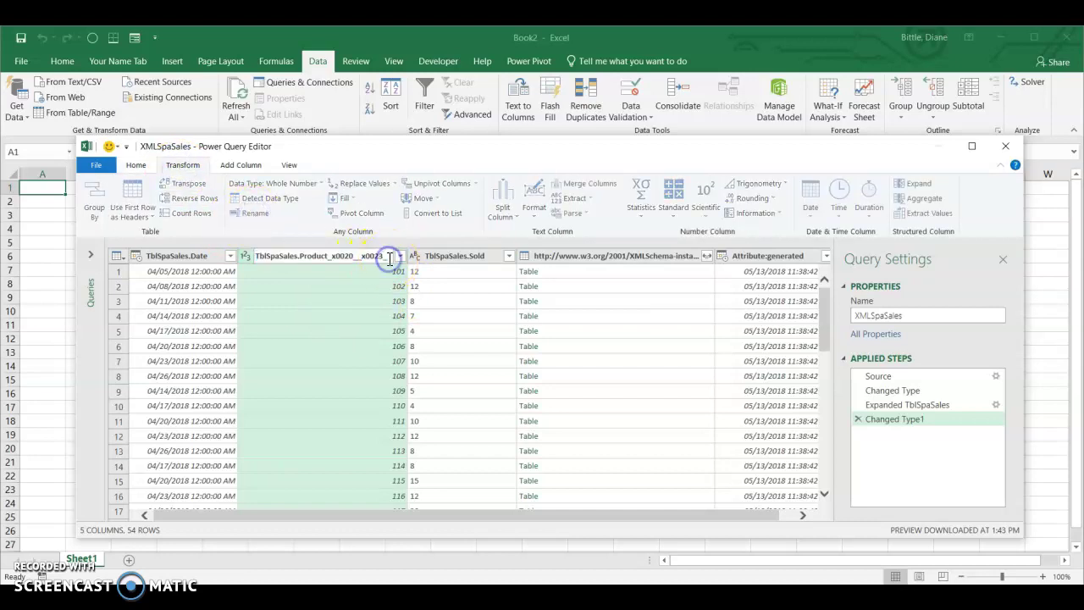
{"action": "key", "text": "BackSpace"}
{"action": "key", "text": "BackSpace"}
{"action": "key", "text": "BackSpace"}
{"action": "key", "text": "BackSpace"}
{"action": "key", "text": "BackSpace"}
{"action": "key", "text": "BackSpace"}
{"action": "key", "text": "BackSpace"}
{"action": "key", "text": "BackSpace"}
{"action": "key", "text": "BackSpace"}
{"action": "key", "text": "BackSpace"}
{"action": "key", "text": "BackSpace"}
{"action": "key", "text": "BackSpace"}
{"action": "key", "text": "BackSpace"}
{"action": "key", "text": "BackSpace"}
{"action": "type", "text": "ID"}
{"action": "key", "text": "Return"}
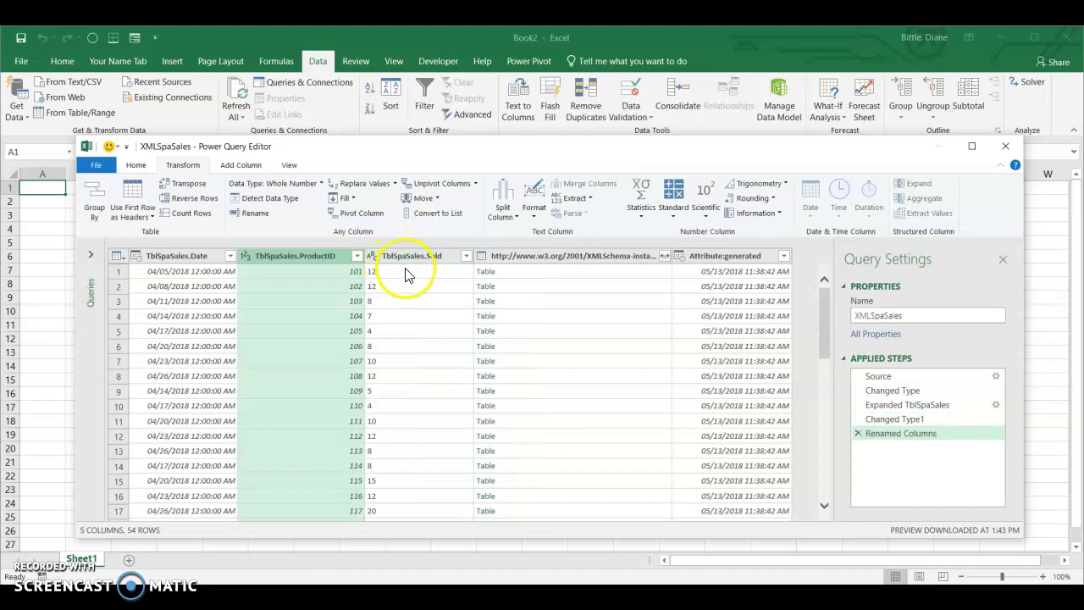
Step: Set the data type of the TblSpaSales.Sold column to Whole Number
{"action": "left_click", "coordinate": [406, 263]}
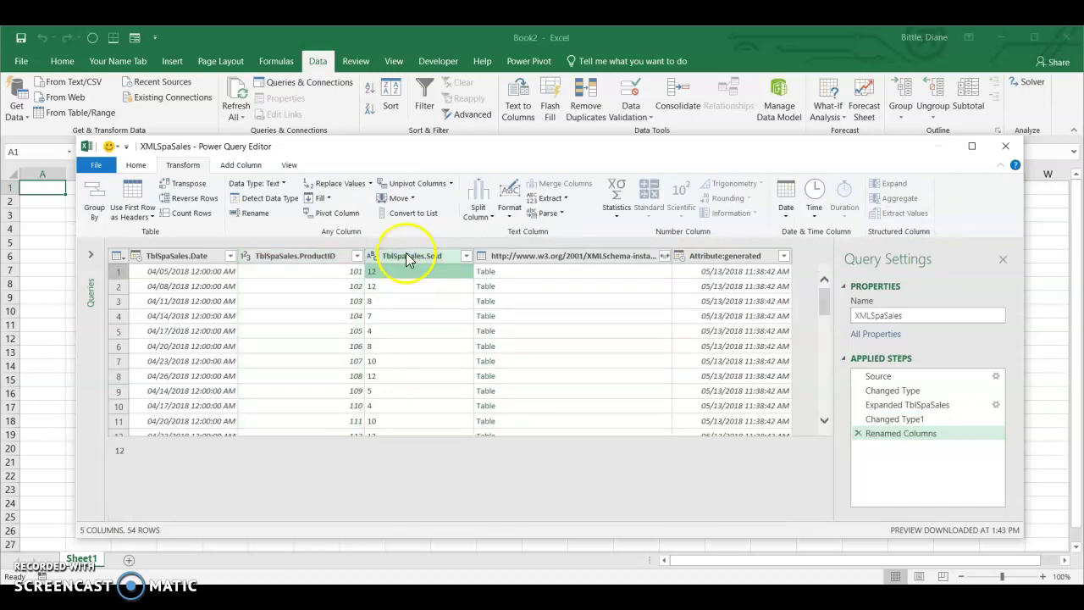
{"action": "left_click", "coordinate": [406, 255]}
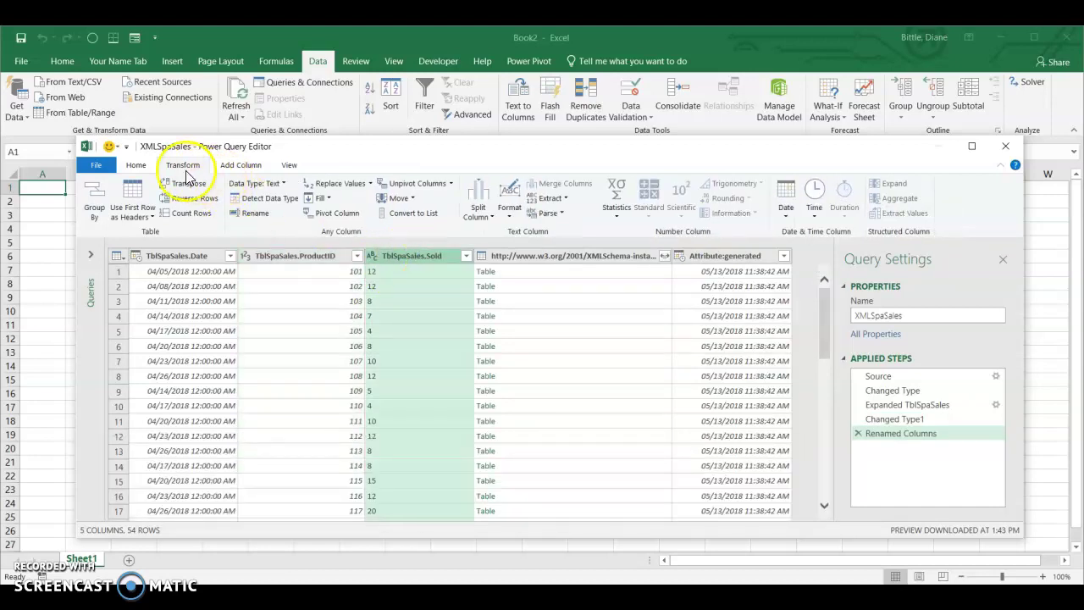
{"action": "left_click", "coordinate": [136, 165]}
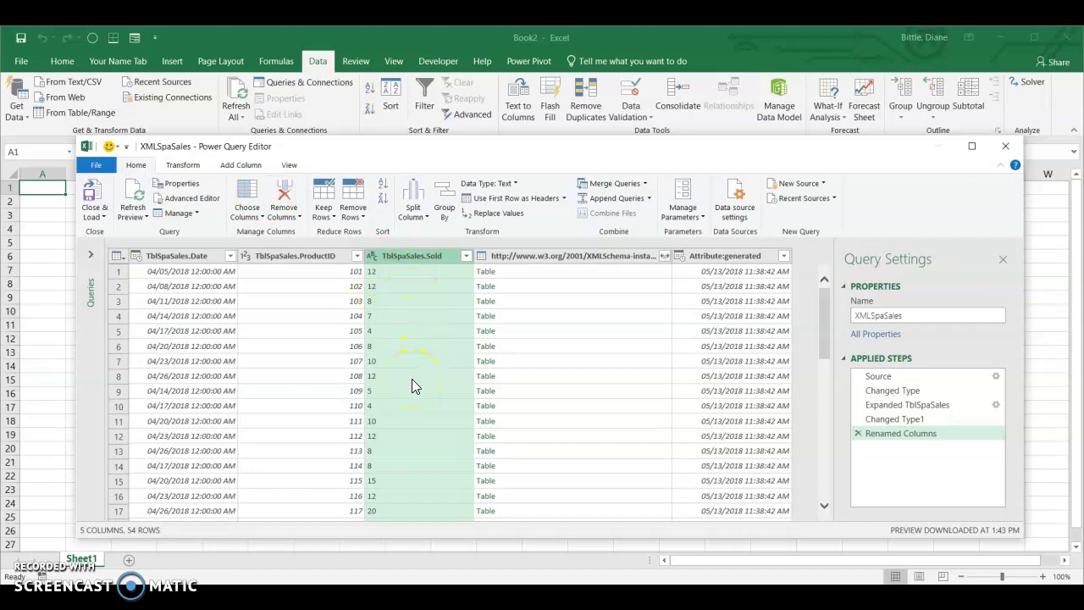
{"action": "left_click", "coordinate": [507, 184]}
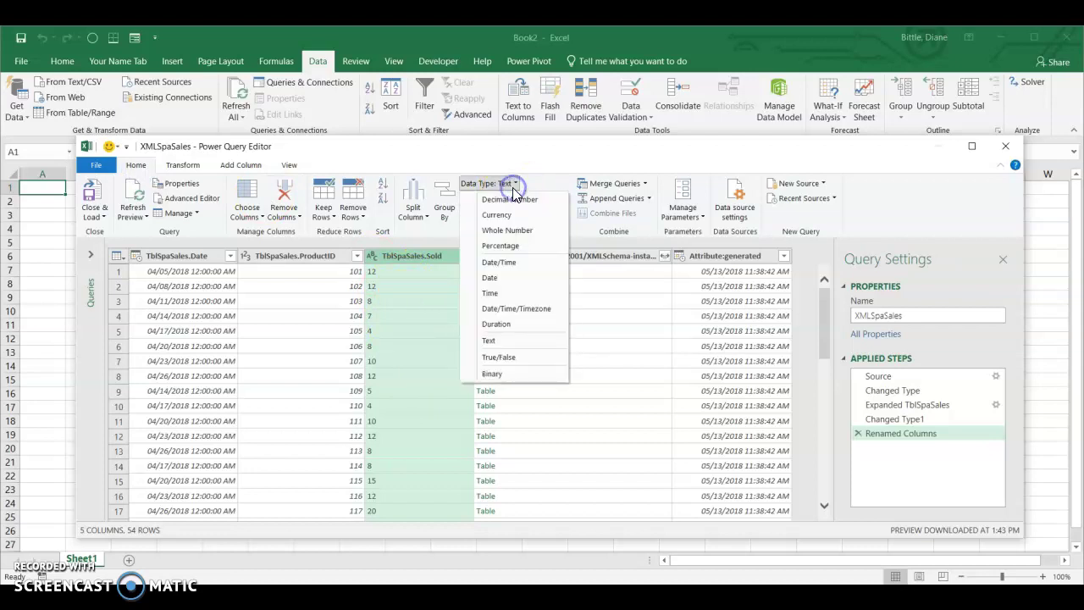
{"action": "left_click", "coordinate": [507, 230]}
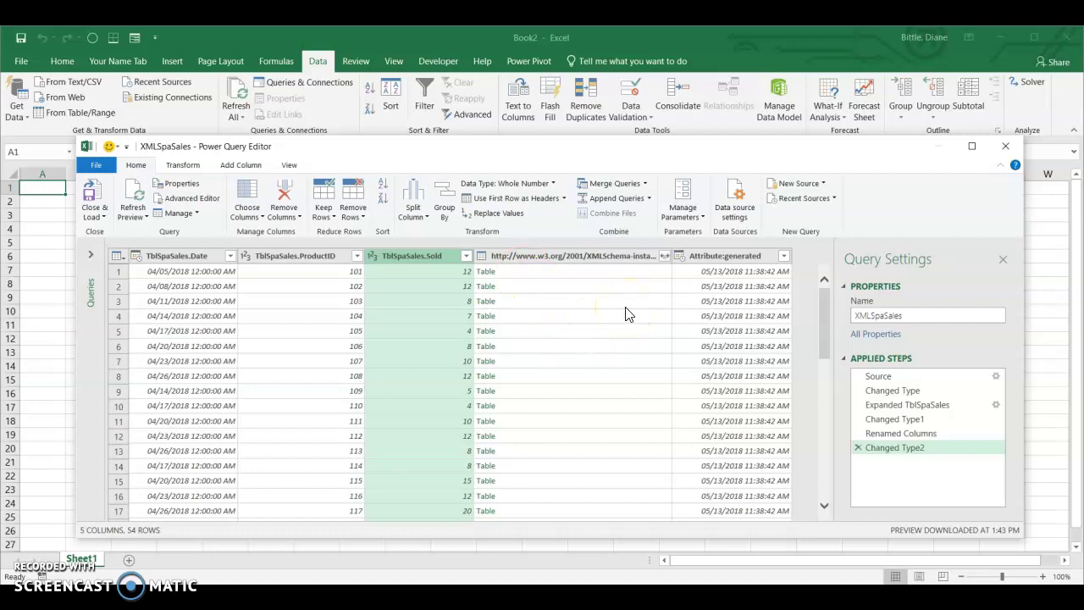
Step: Remove the XMLSchema-instance and Attribute:generated columns from the query
{"action": "left_click", "coordinate": [578, 258]}
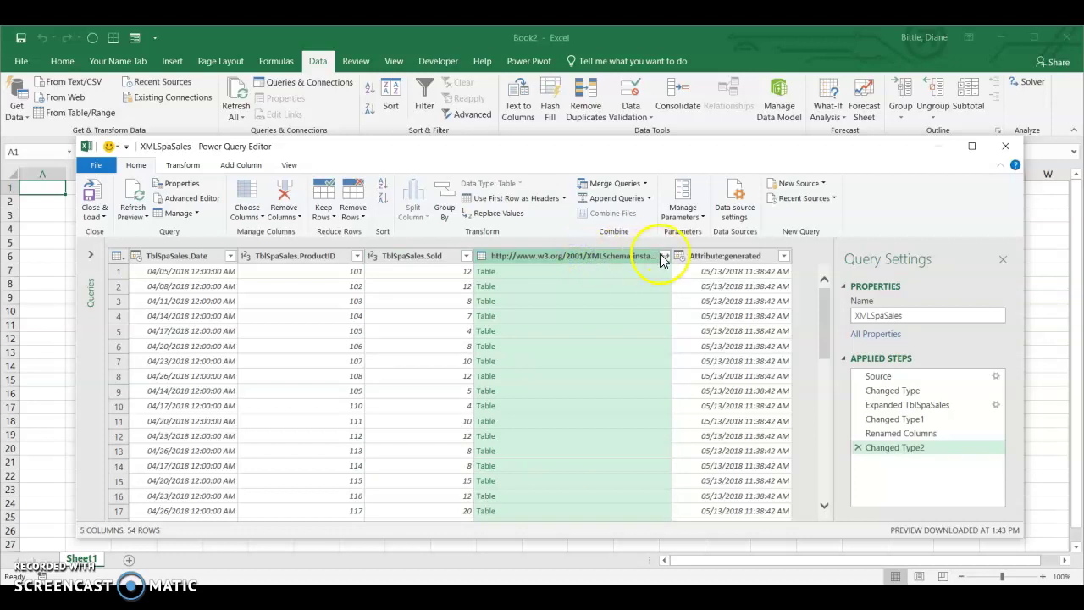
{"action": "left_click", "coordinate": [726, 256], "text": "shift"}
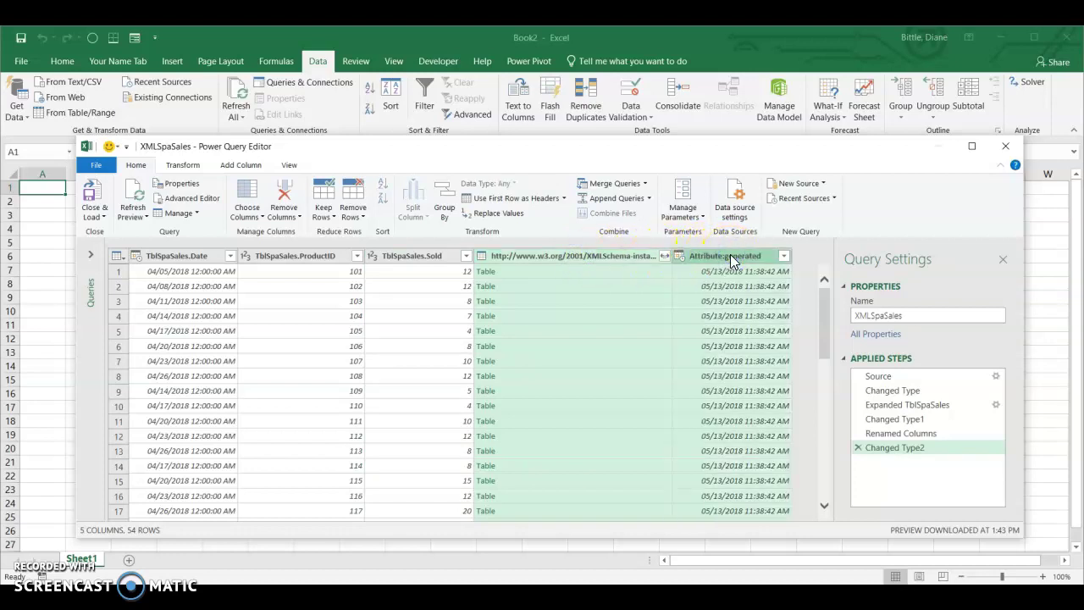
{"action": "left_click", "coordinate": [296, 217]}
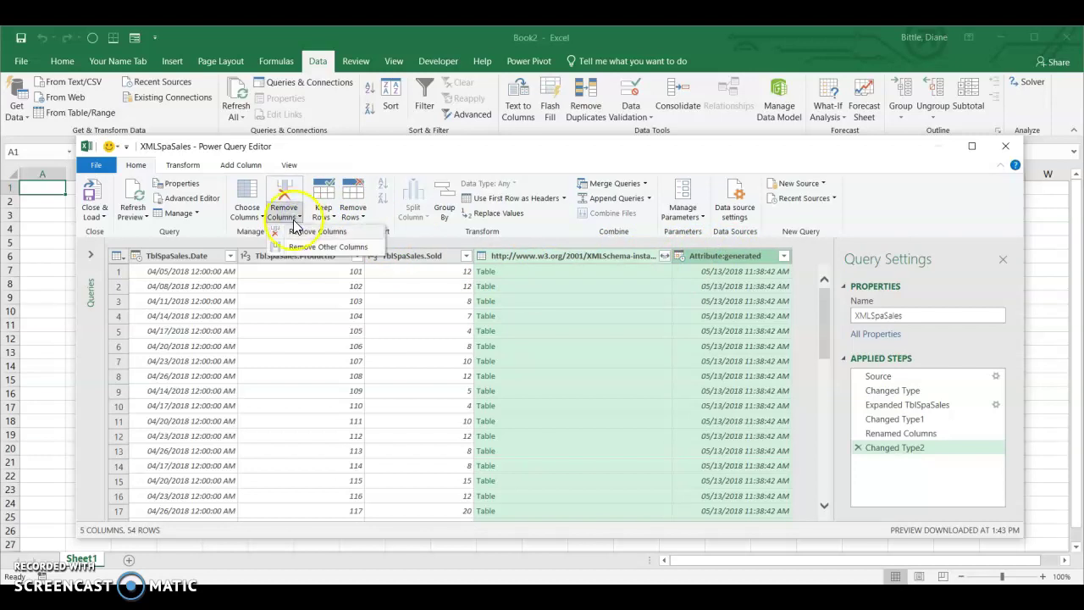
{"action": "left_click", "coordinate": [292, 234]}
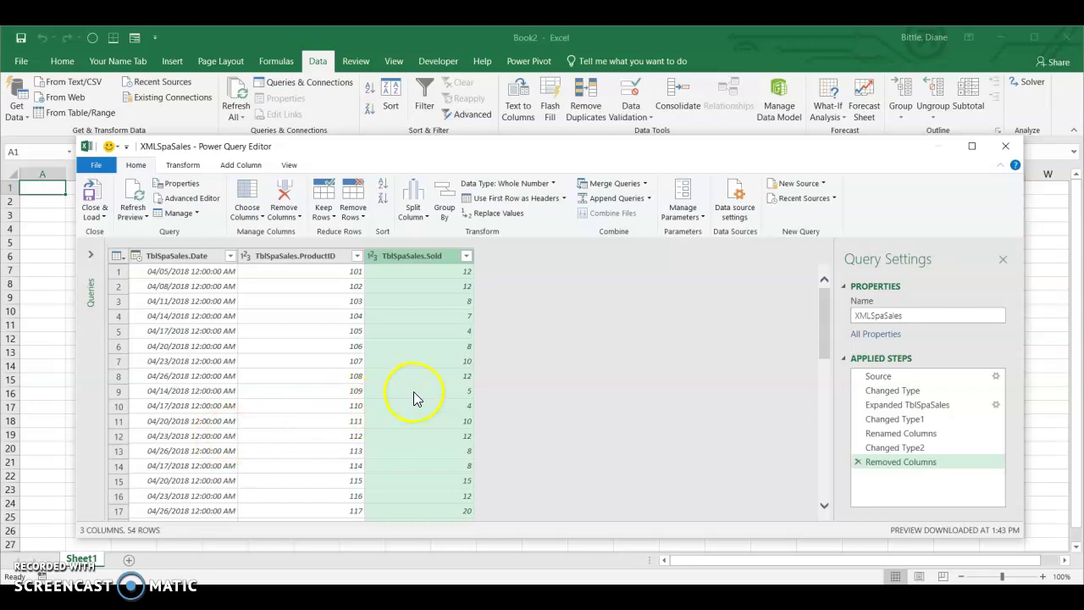
Step: Close the query editor and load the query into a new worksheet, checking the date, product ID and sold cells in row 3
{"action": "left_click", "coordinate": [89, 198]}
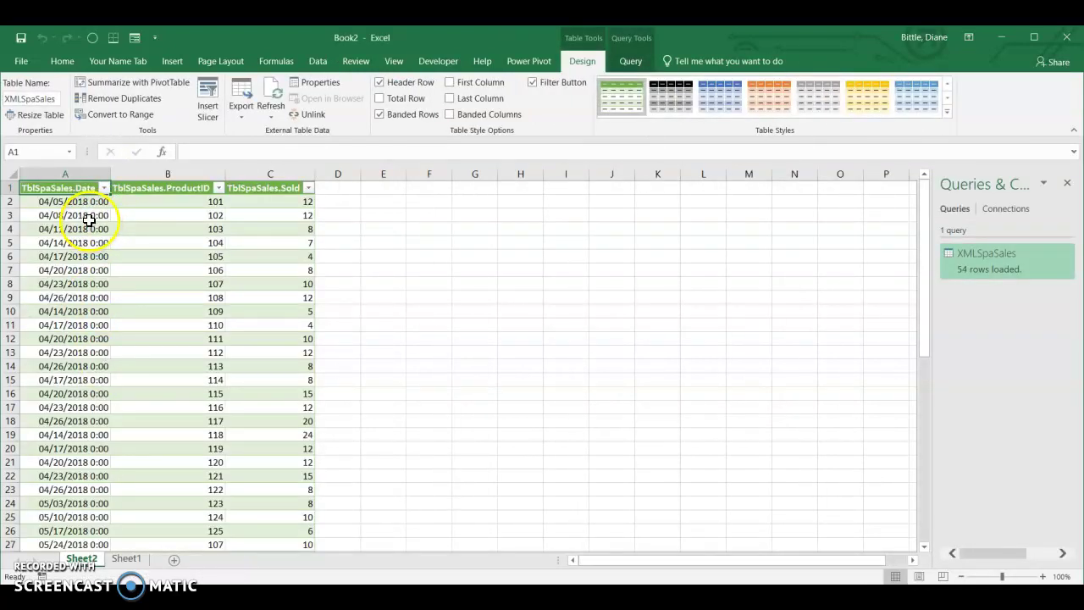
{"action": "left_click", "coordinate": [84, 214]}
{"action": "left_click", "coordinate": [160, 214]}
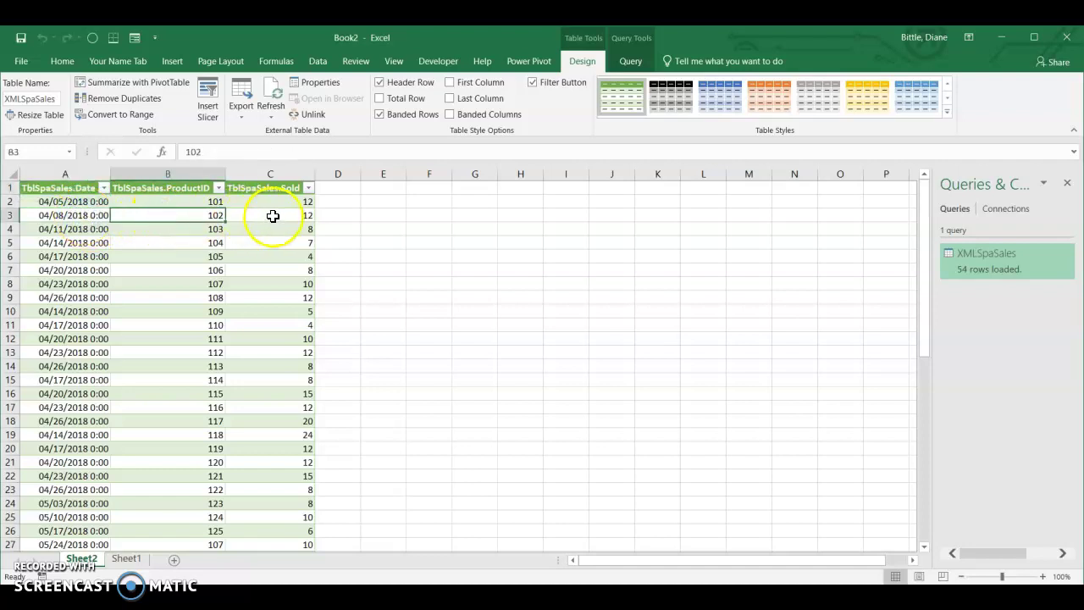
{"action": "left_click", "coordinate": [273, 216]}
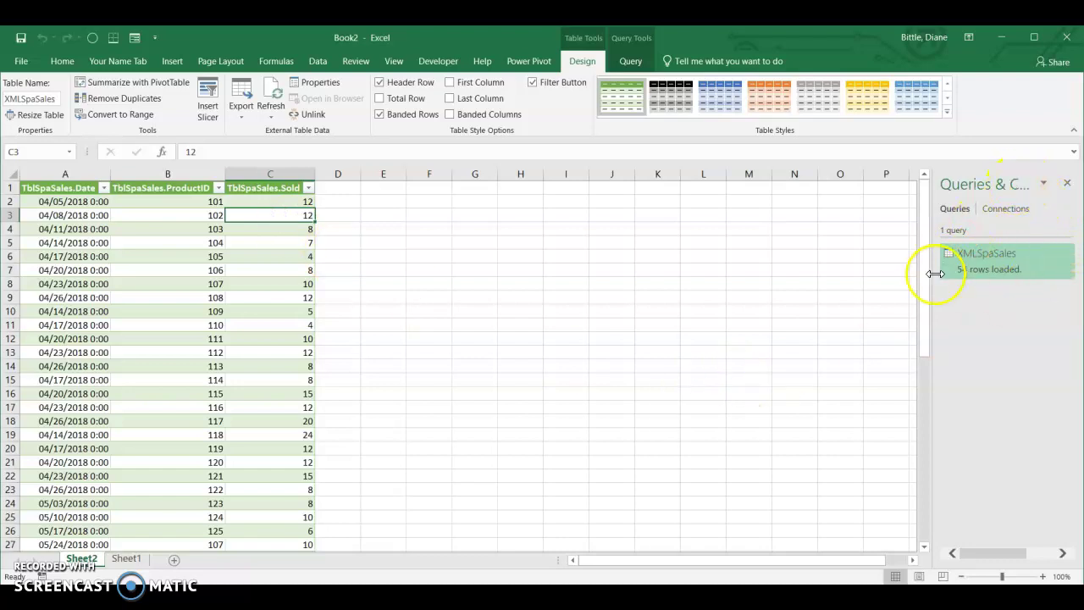
Step: Widen the Queries & Connections pane and preview the details of the XMLSpaSales query
{"action": "left_click_drag", "start_coordinate": [935, 292], "coordinate": [873, 308]}
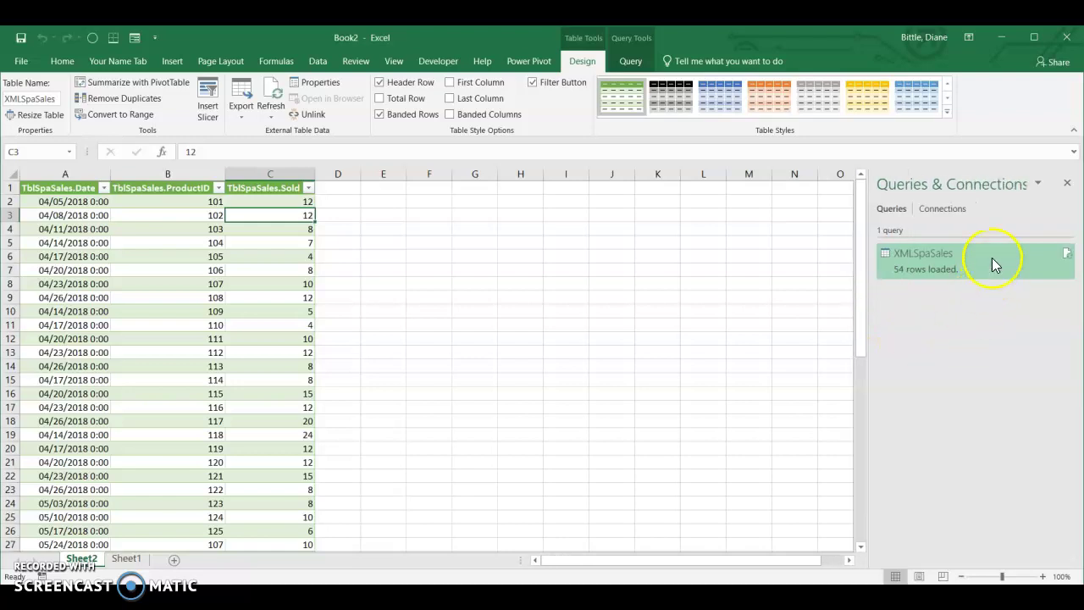
{"action": "mouse_move", "coordinate": [937, 265]}
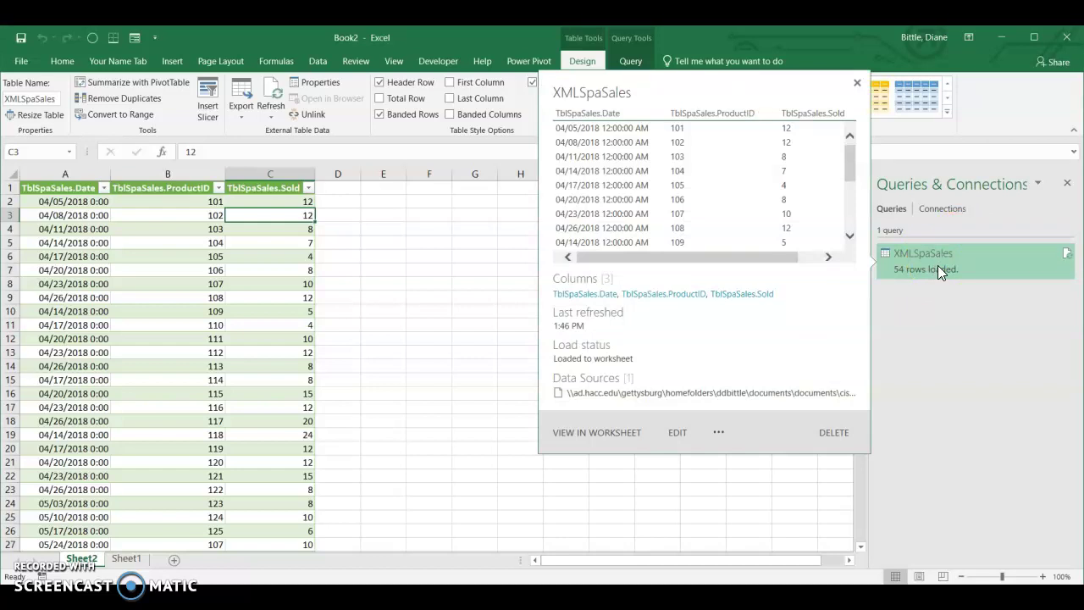
Step: Dismiss the query preview and rename the worksheet containing the imported spa sales table as XML Data
{"action": "left_click", "coordinate": [372, 483]}
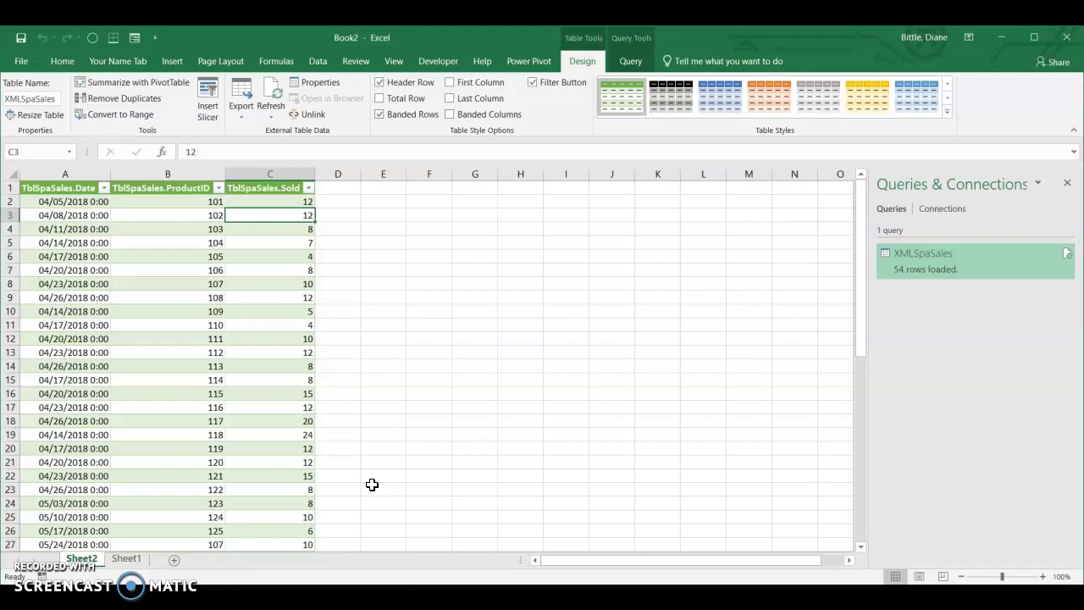
{"action": "left_click", "coordinate": [85, 558]}
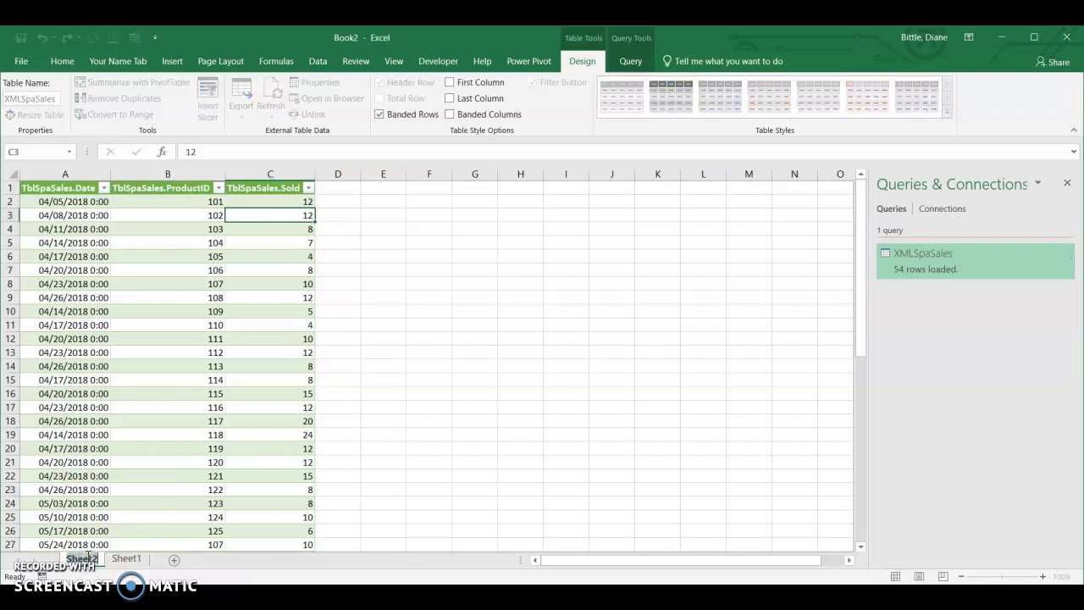
{"action": "double_click", "coordinate": [88, 557]}
{"action": "type", "text": "XML"}
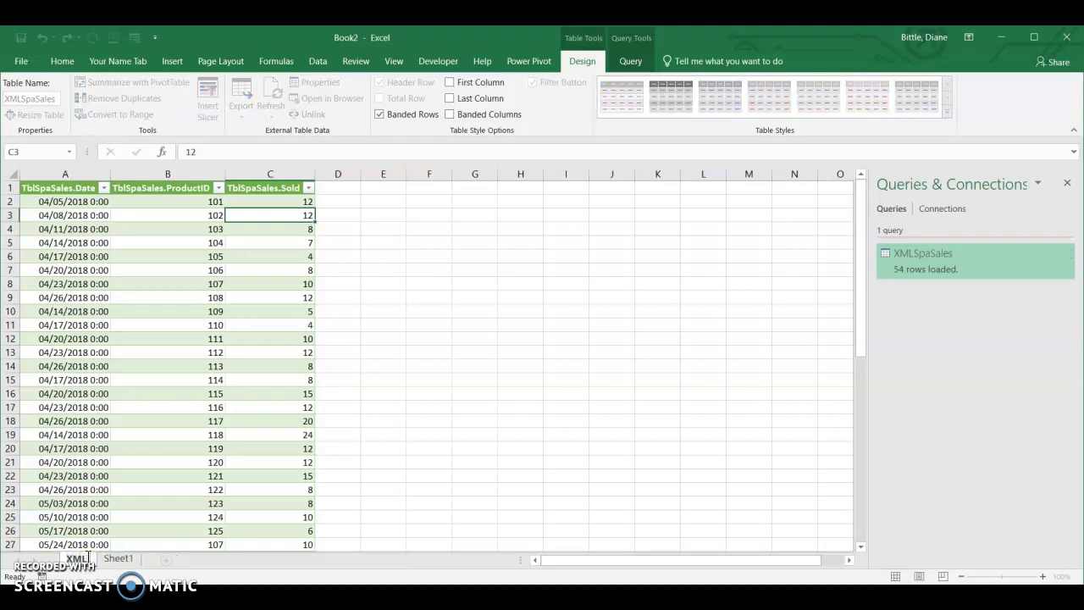
{"action": "type", "text": " Data"}
{"action": "key", "text": "Return"}
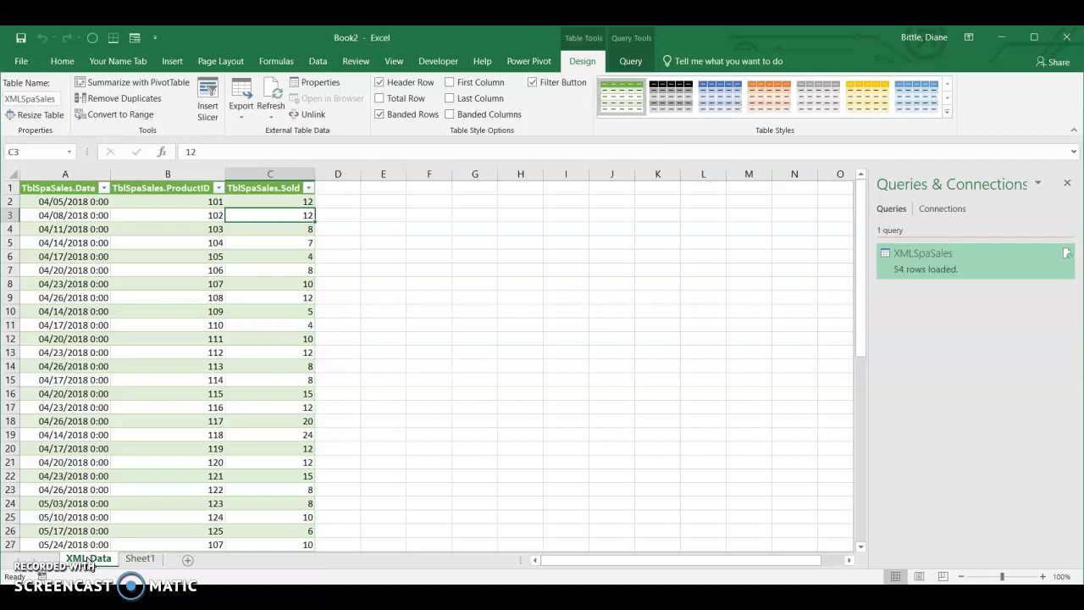
Step: From Sheet1, import the TblSpaProducts table from the Access database Database-10.accdb and open it for editing in the Power Query Editor
{"action": "left_click", "coordinate": [137, 559]}
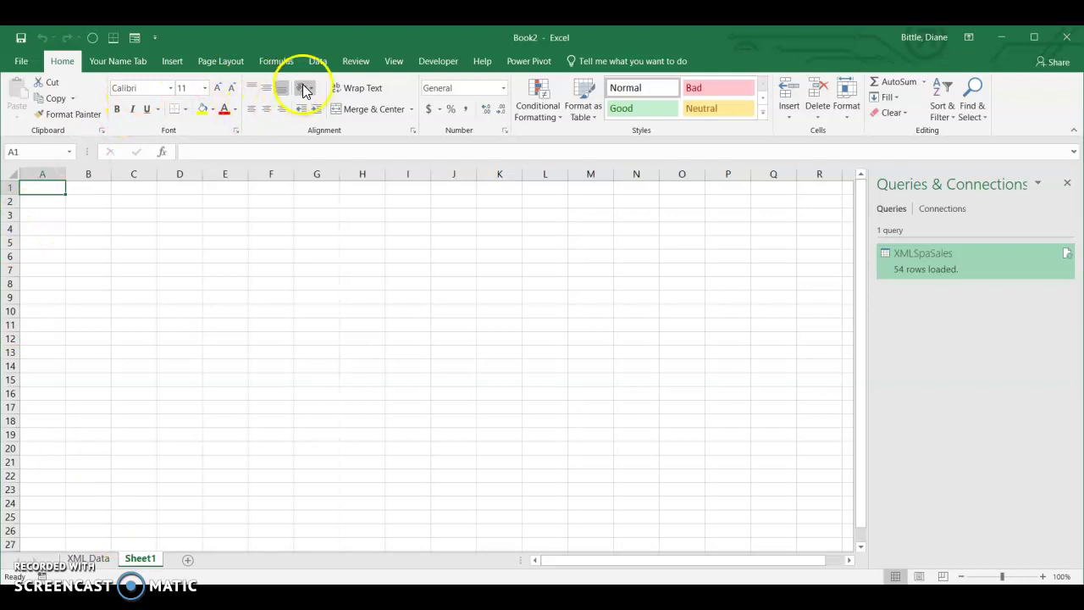
{"action": "left_click", "coordinate": [327, 60]}
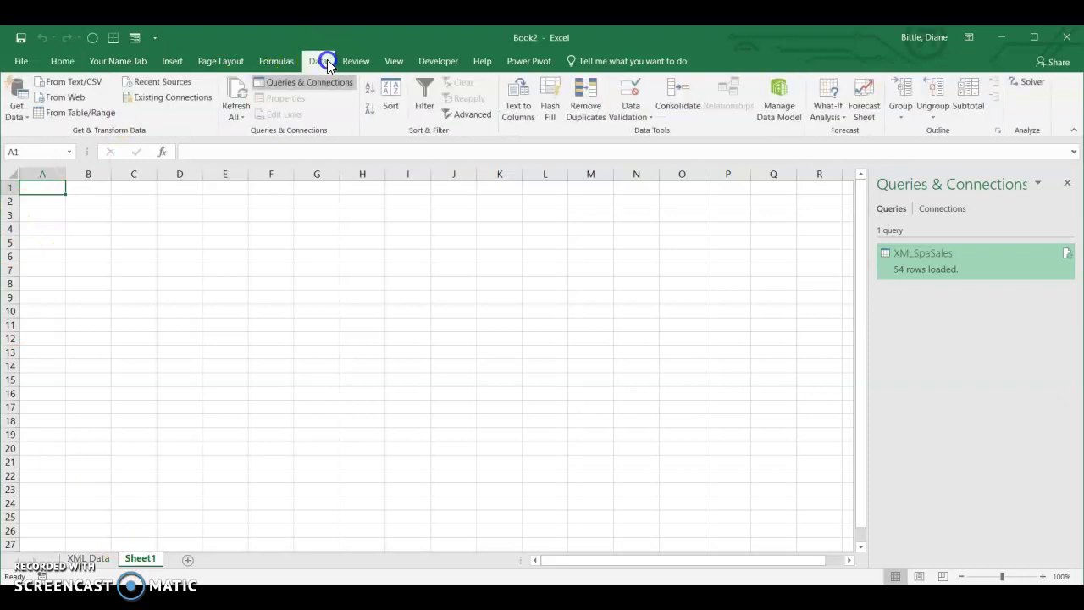
{"action": "left_click", "coordinate": [14, 118]}
{"action": "mouse_move", "coordinate": [77, 171]}
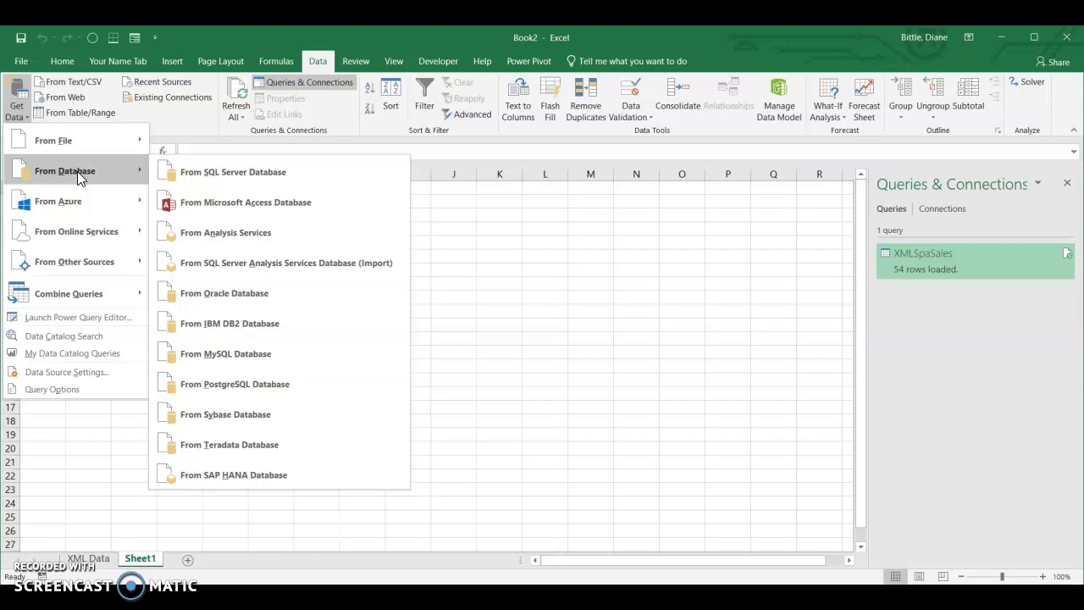
{"action": "left_click", "coordinate": [233, 205]}
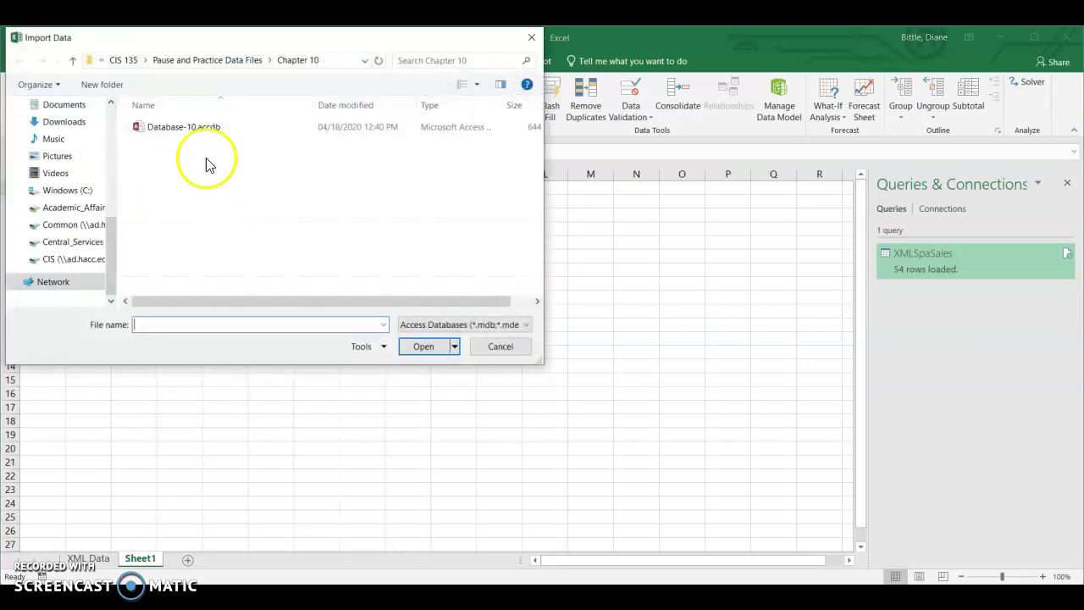
{"action": "left_click", "coordinate": [194, 136]}
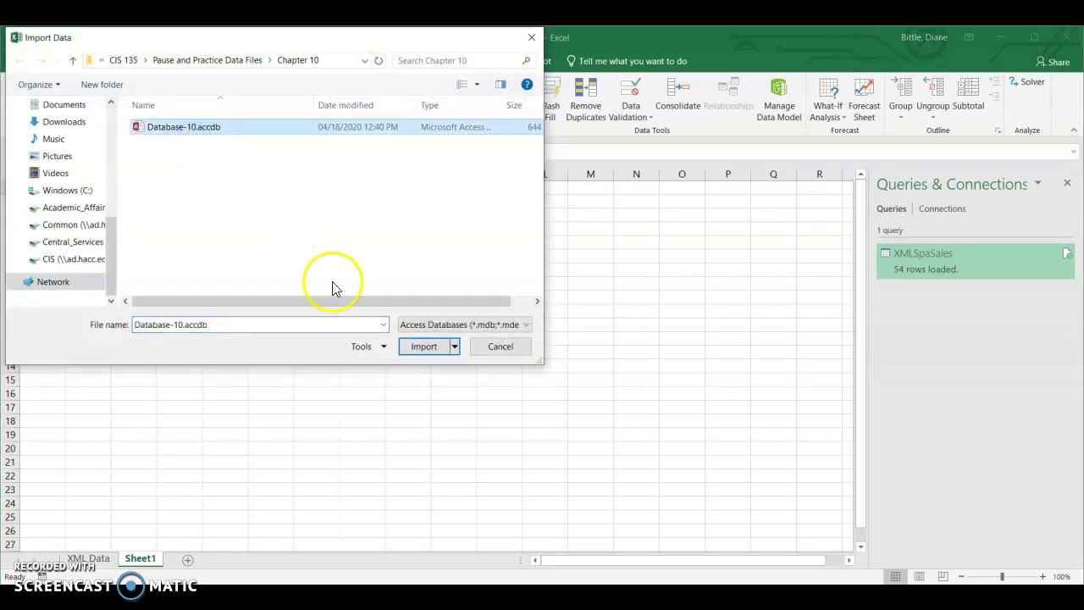
{"action": "left_click", "coordinate": [422, 346]}
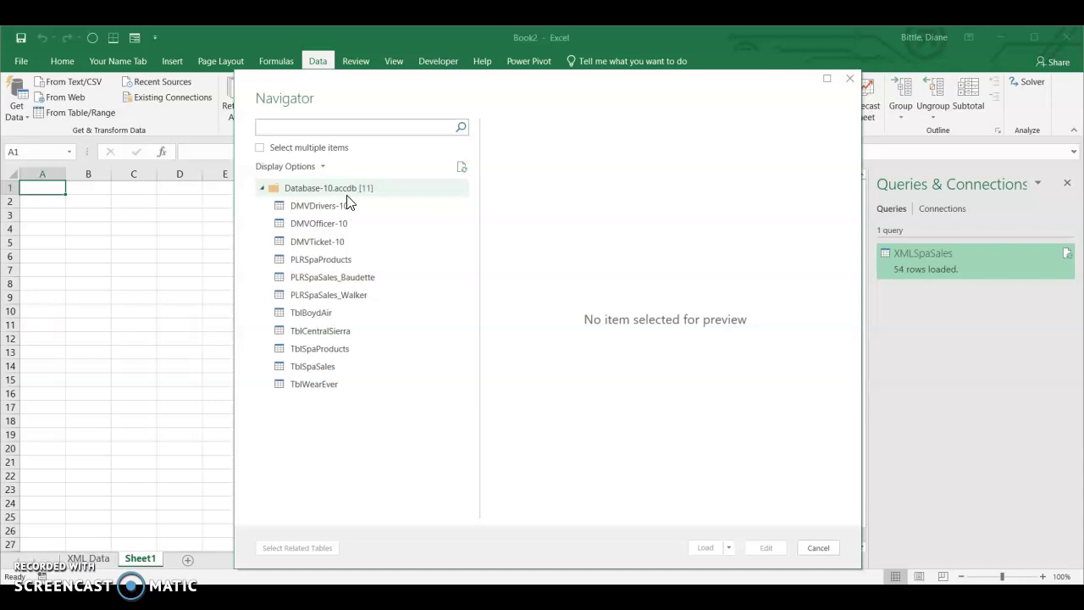
{"action": "left_click", "coordinate": [318, 350]}
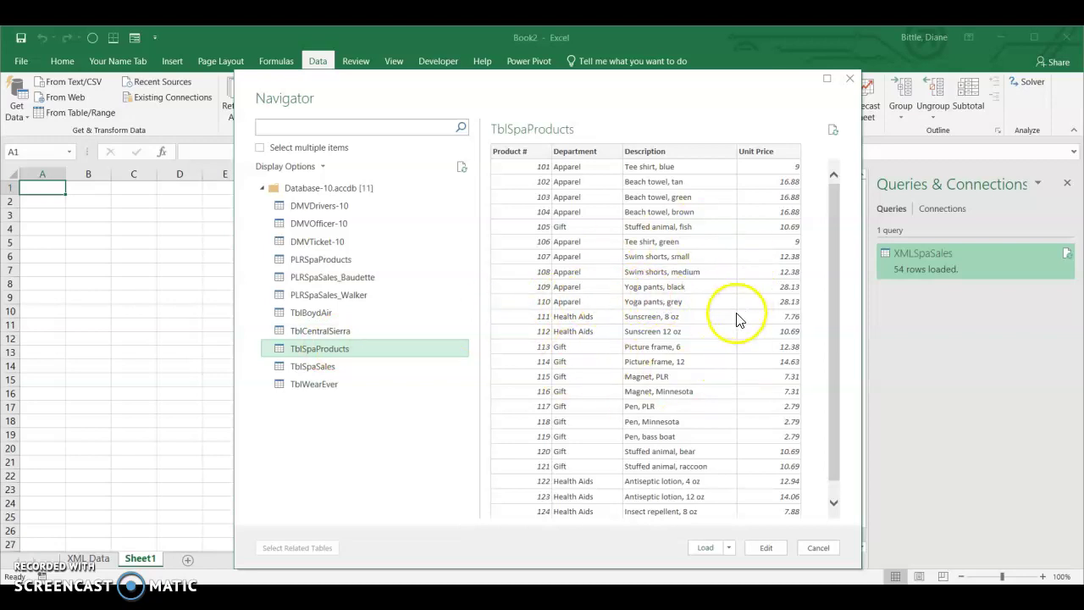
{"action": "left_click", "coordinate": [765, 548]}
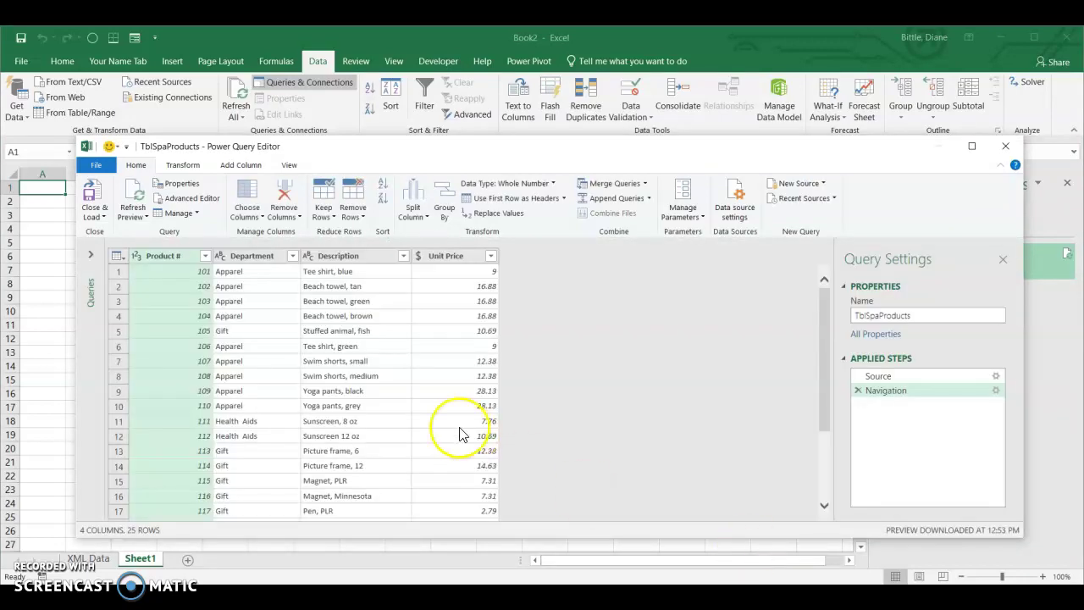
Step: Rename the Product # column of the TblSpaProducts query as ProductID
{"action": "left_click", "coordinate": [158, 261]}
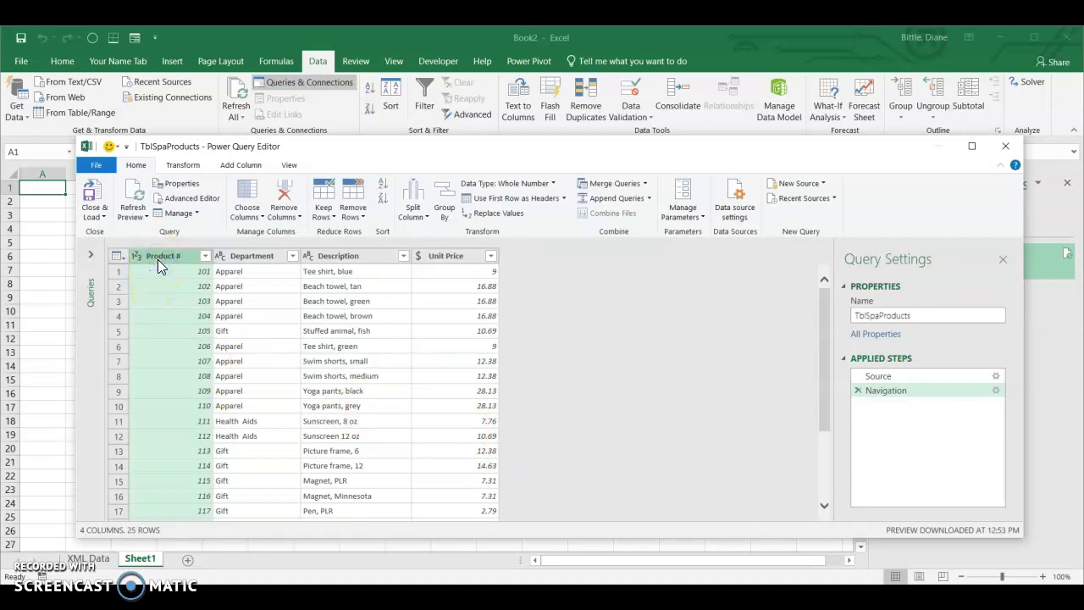
{"action": "left_click", "coordinate": [181, 166]}
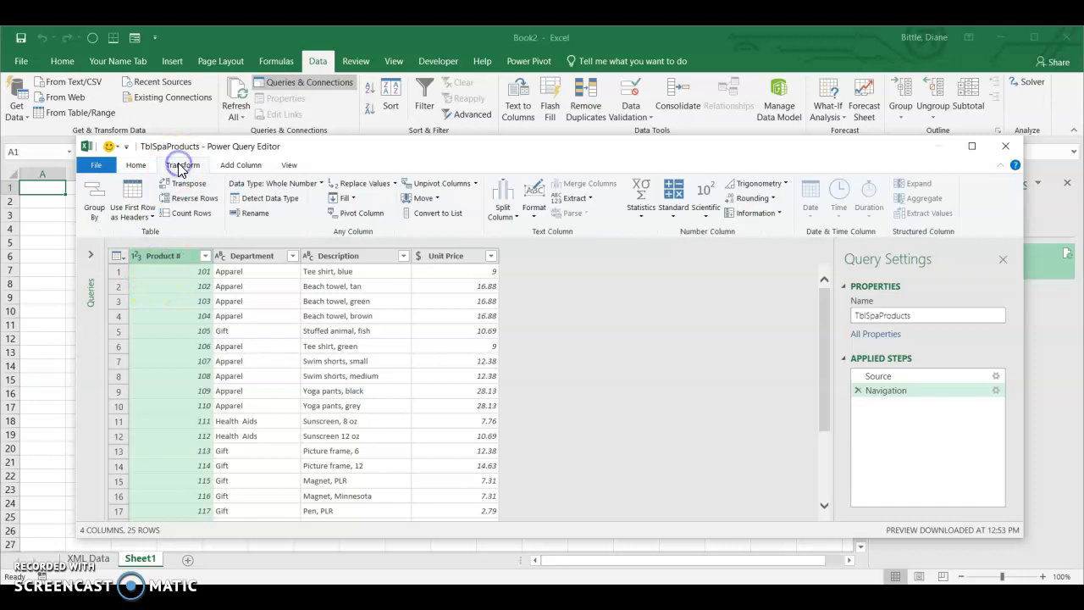
{"action": "left_click", "coordinate": [253, 213]}
{"action": "left_click", "coordinate": [185, 260]}
{"action": "key", "text": "BackSpace"}
{"action": "key", "text": "BackSpace"}
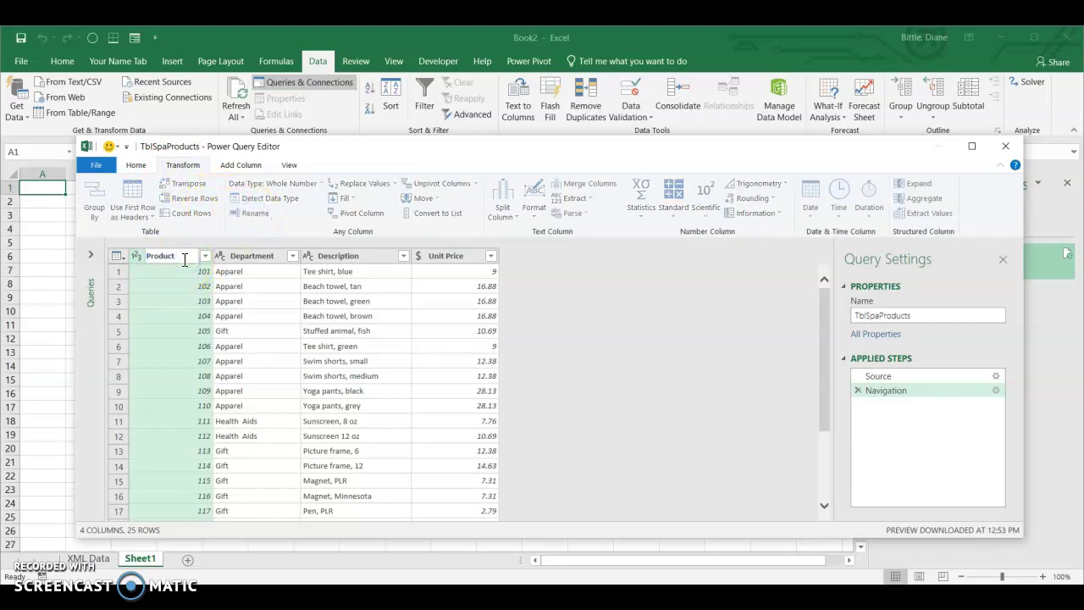
{"action": "type", "text": "ID"}
{"action": "left_click", "coordinate": [180, 275]}
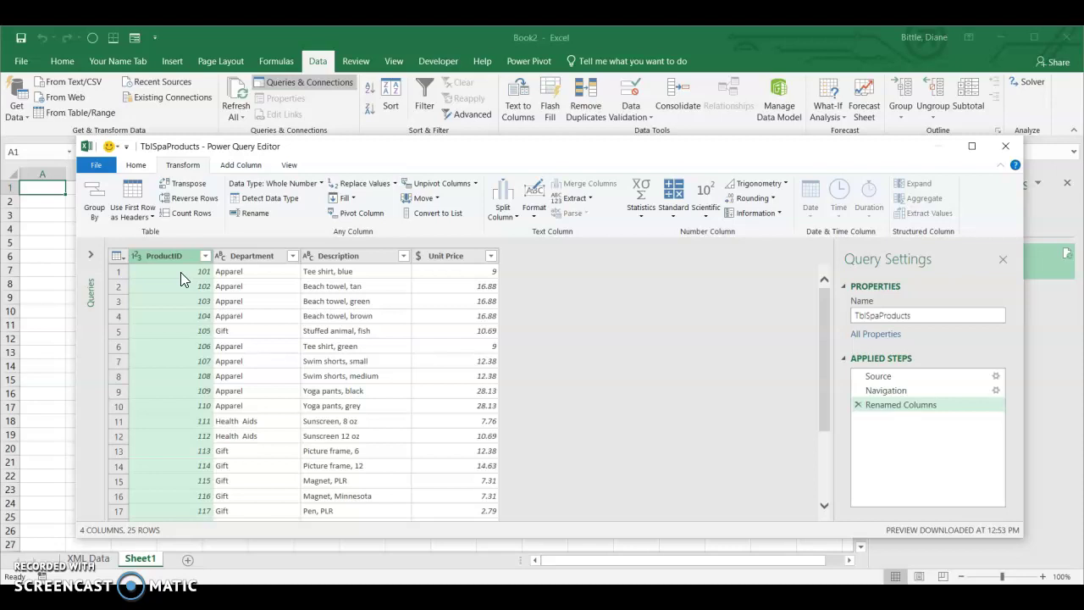
Step: Check the data types of the Department, Description and Unit Price columns and load the query into a new worksheet
{"action": "left_click", "coordinate": [136, 164]}
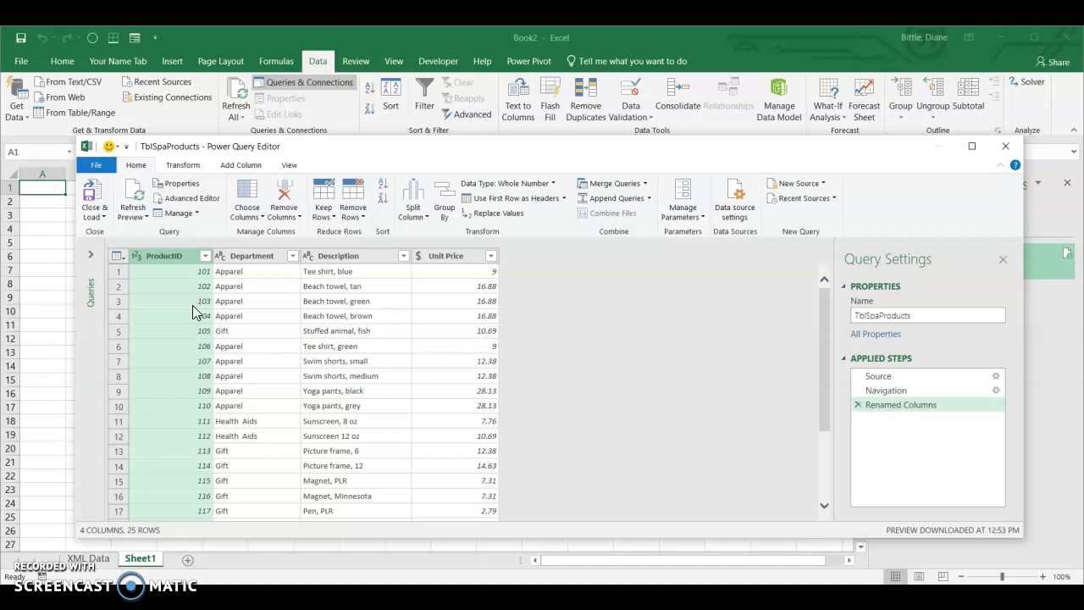
{"action": "left_click", "coordinate": [246, 271]}
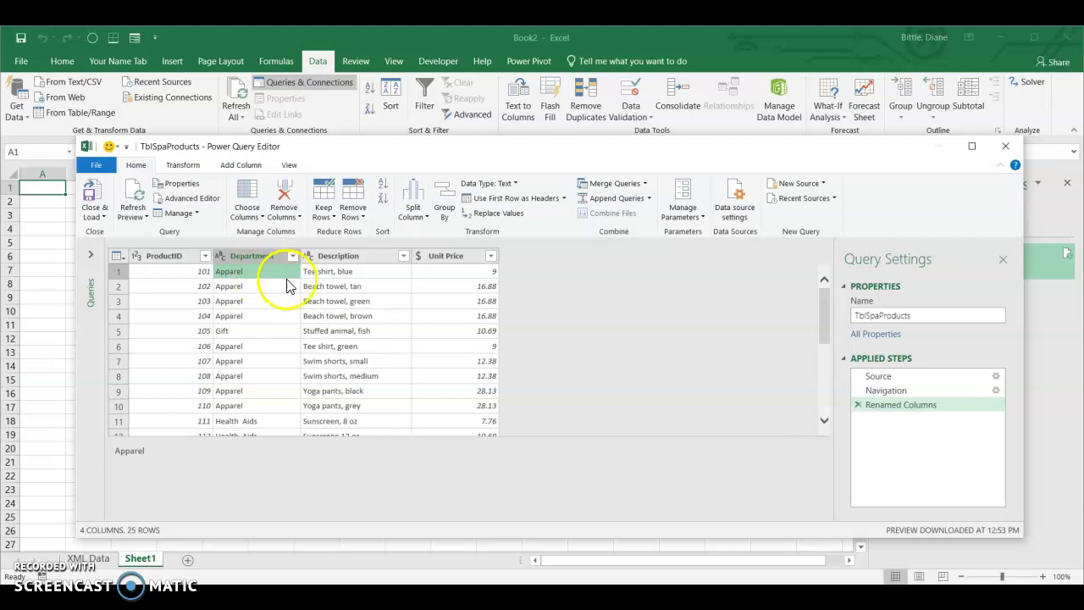
{"action": "left_click", "coordinate": [332, 273]}
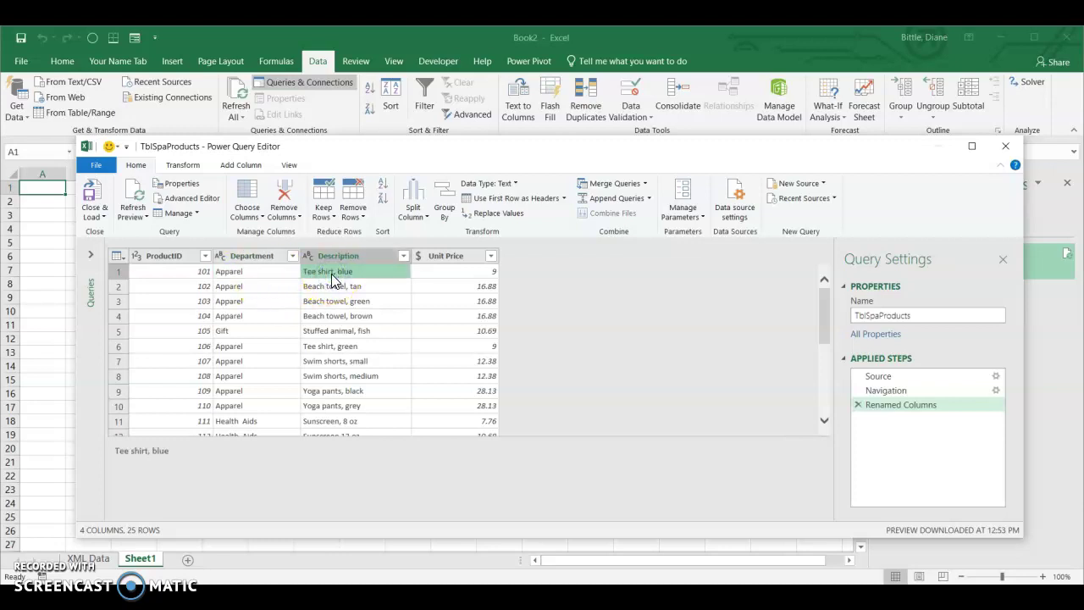
{"action": "left_click", "coordinate": [446, 272]}
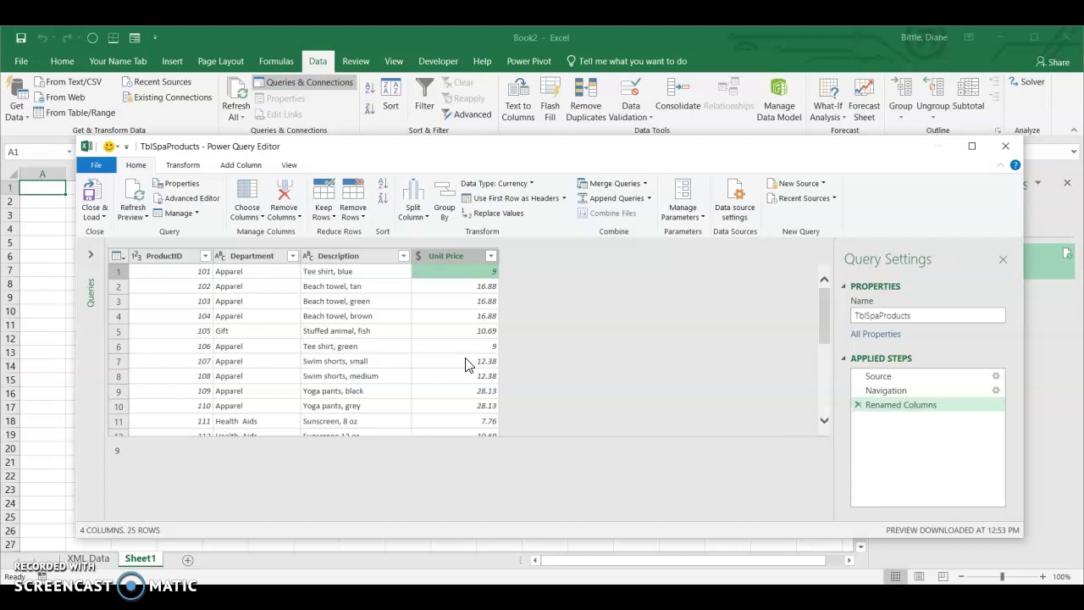
{"action": "left_click", "coordinate": [96, 215]}
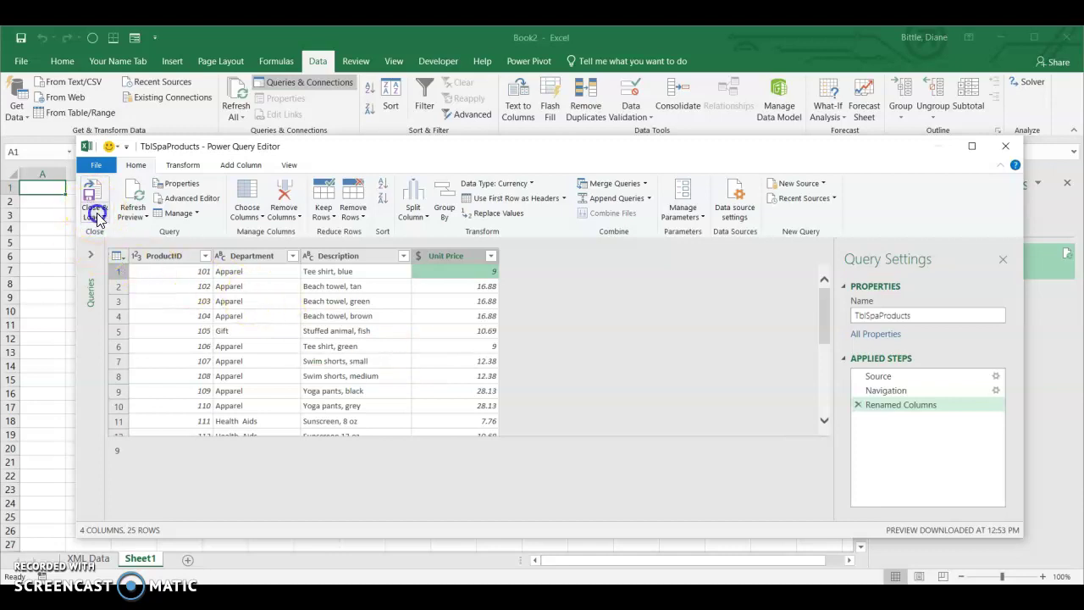
{"action": "left_click", "coordinate": [102, 233]}
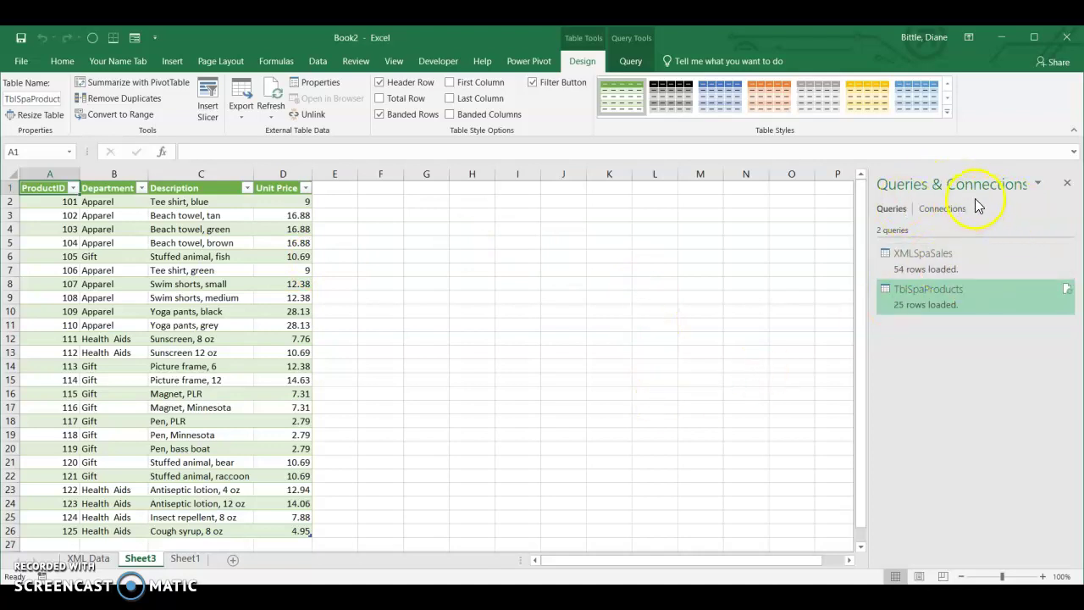
Step: Preview the details of the TblSpaProducts and XMLSpaSales queries and return to the products table
{"action": "mouse_move", "coordinate": [950, 311]}
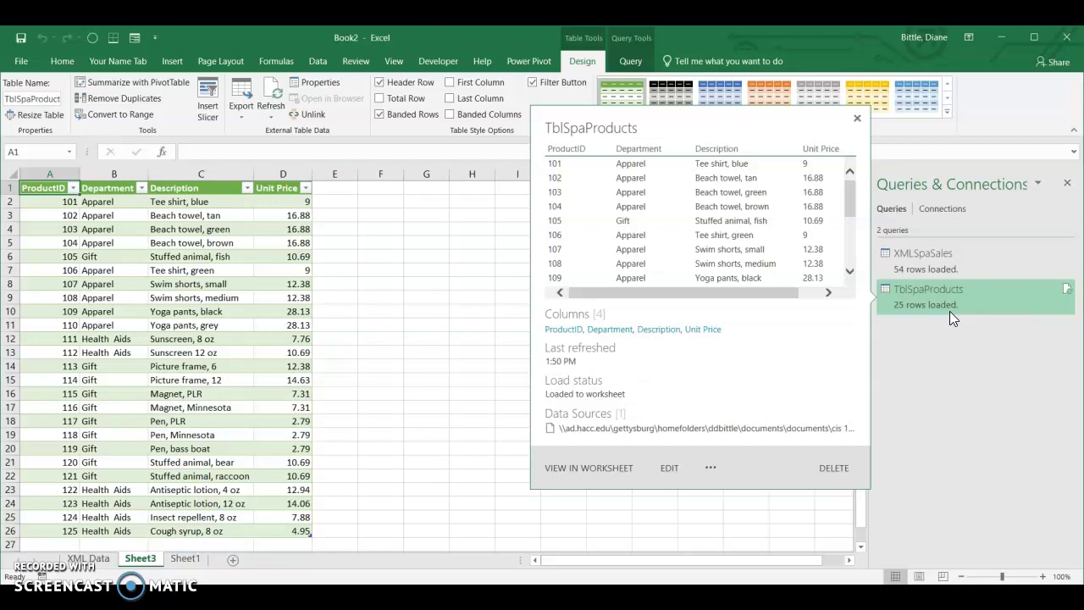
{"action": "mouse_move", "coordinate": [945, 262]}
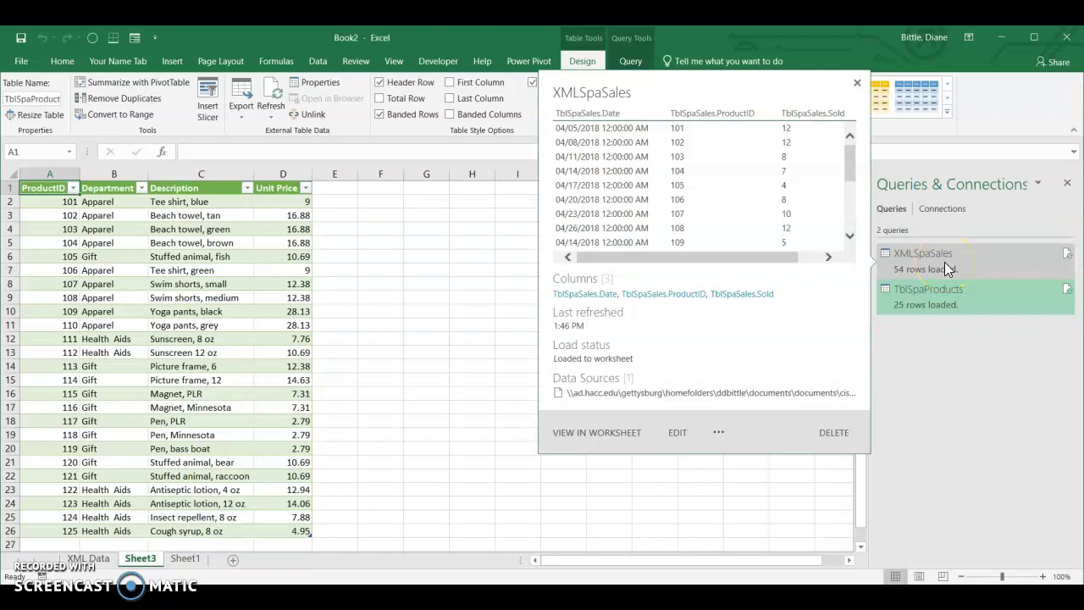
{"action": "left_click", "coordinate": [195, 272]}
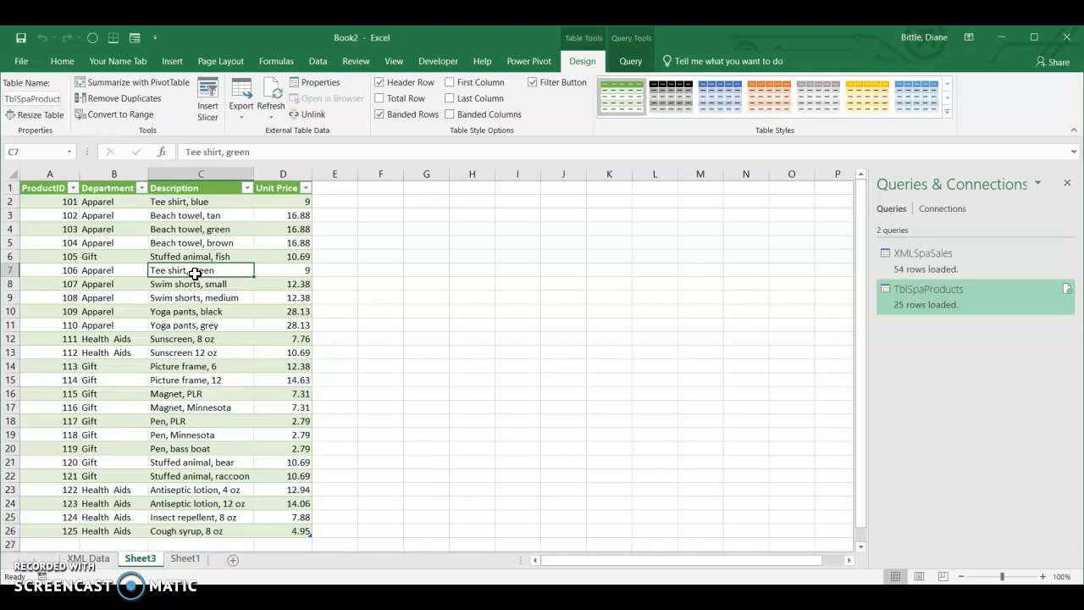
Step: Rename the worksheet containing the imported spa products table as database
{"action": "left_click", "coordinate": [144, 559]}
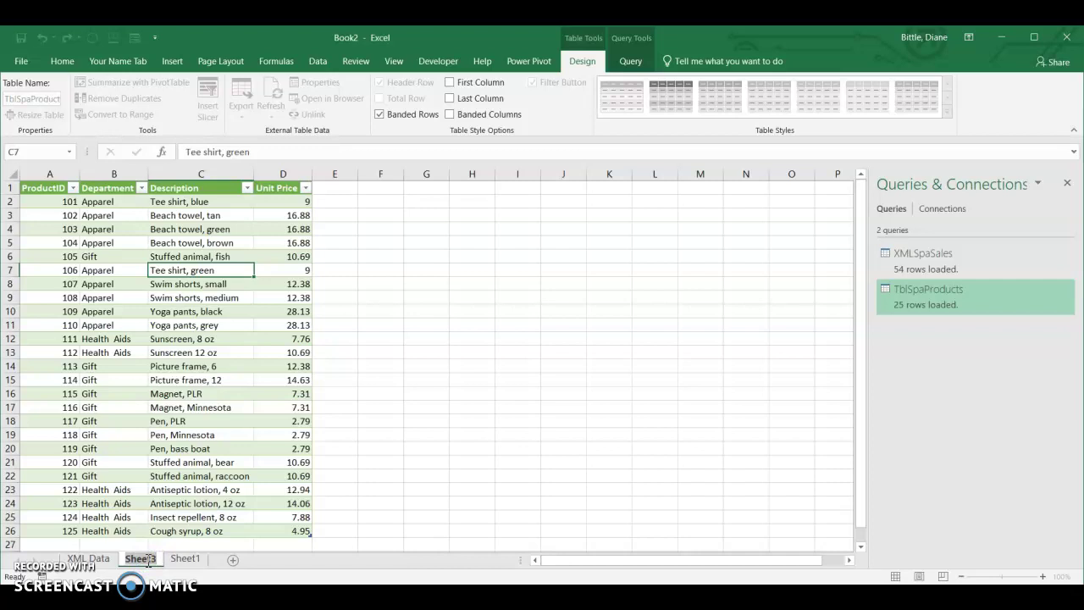
{"action": "type", "text": "databas"}
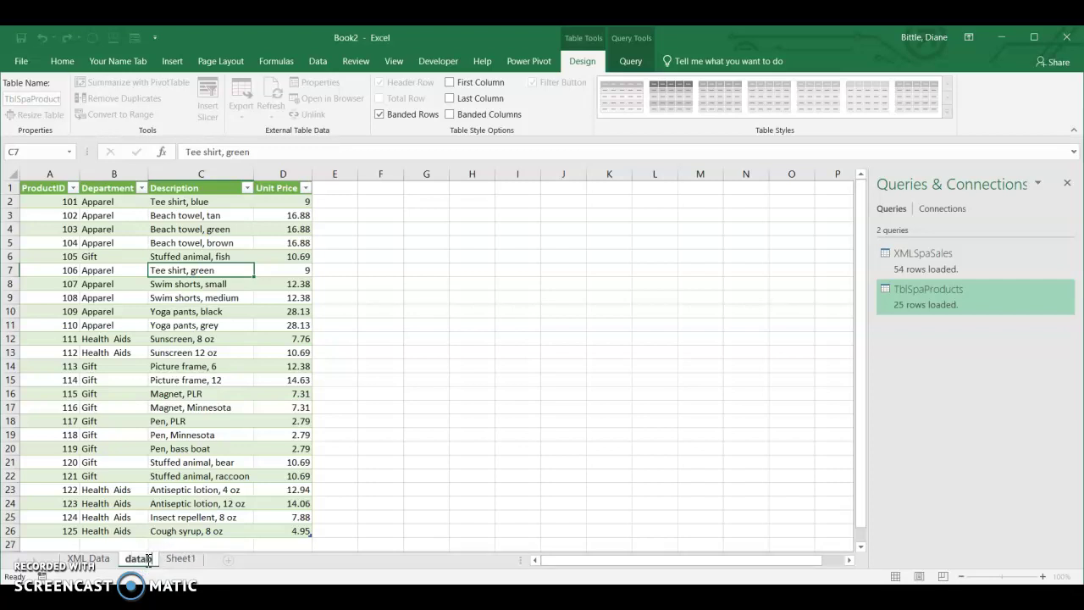
{"action": "type", "text": "e"}
{"action": "key", "text": "Return"}
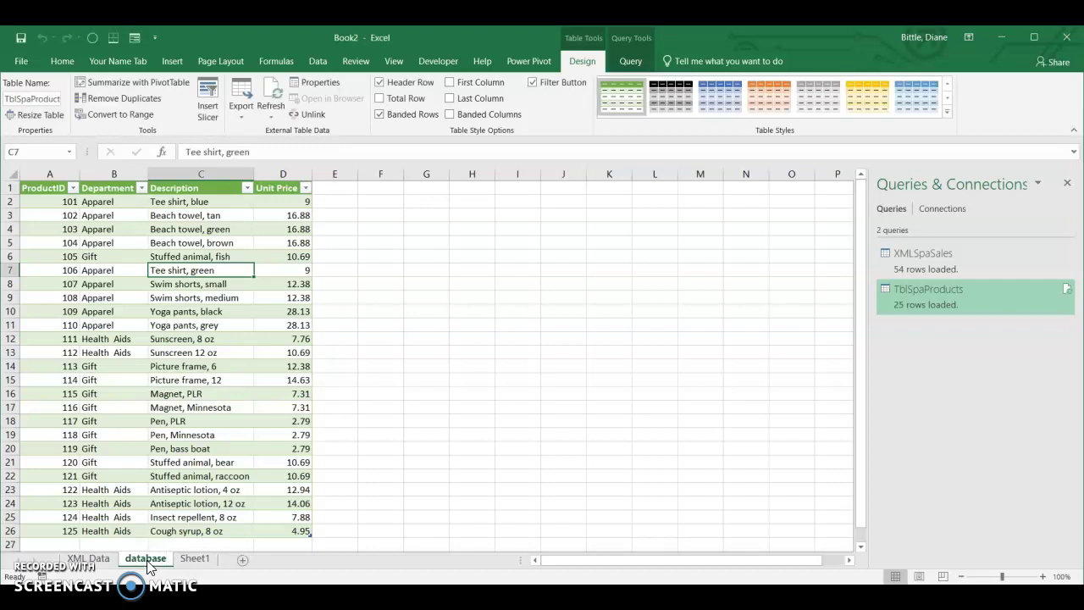